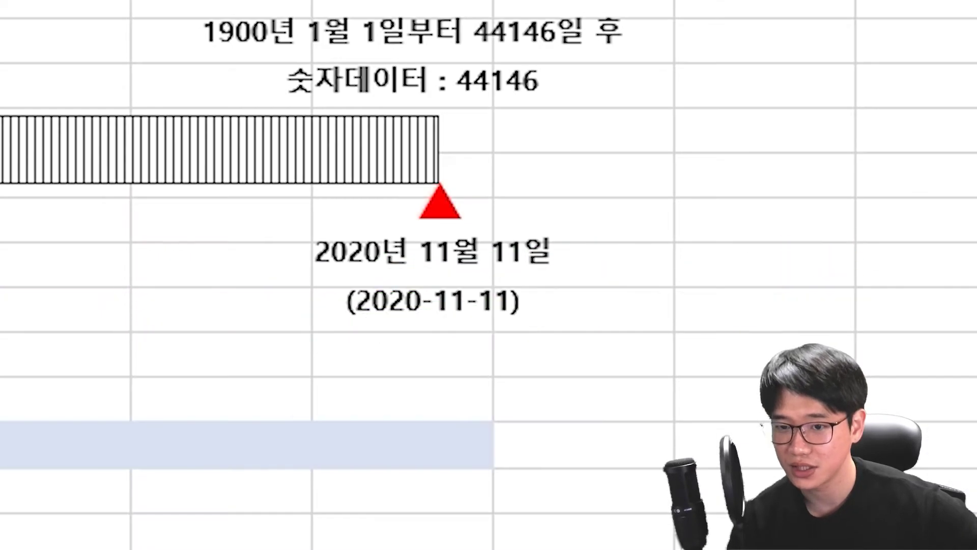
Circle and mark the 2020-11-11 date on the timeline with the annotation pen, and clear the marks.
{"action": "mouse_move", "coordinate": [341, 446]}
{"action": "left_mouse_down"}
{"action": "mouse_move", "coordinate": [458, 176]}
{"action": "mouse_move", "coordinate": [259, 445]}
{"action": "left_mouse_up"}
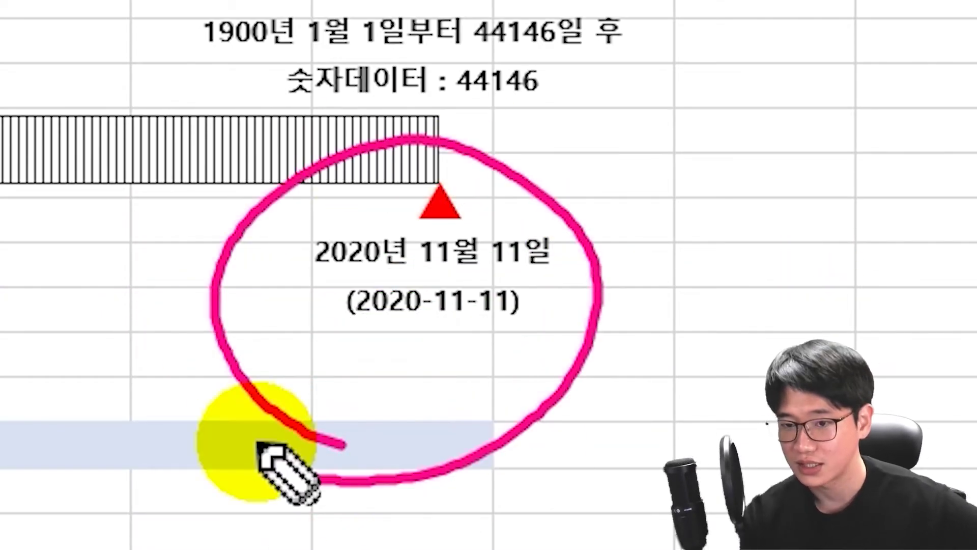
{"action": "mouse_move", "coordinate": [374, 352]}
{"action": "left_mouse_down"}
{"action": "mouse_move", "coordinate": [403, 381]}
{"action": "mouse_move", "coordinate": [431, 345]}
{"action": "left_mouse_up"}
{"action": "left_click_drag", "start_coordinate": [466, 360], "coordinate": [489, 345]}
{"action": "mouse_move", "coordinate": [516, 358]}
{"action": "left_mouse_down"}
{"action": "mouse_move", "coordinate": [524, 378]}
{"action": "mouse_move", "coordinate": [590, 332]}
{"action": "left_mouse_up"}
{"action": "mouse_move", "coordinate": [430, 396]}
{"action": "left_mouse_down"}
{"action": "mouse_move", "coordinate": [501, 321]}
{"action": "mouse_move", "coordinate": [395, 388]}
{"action": "left_mouse_up"}
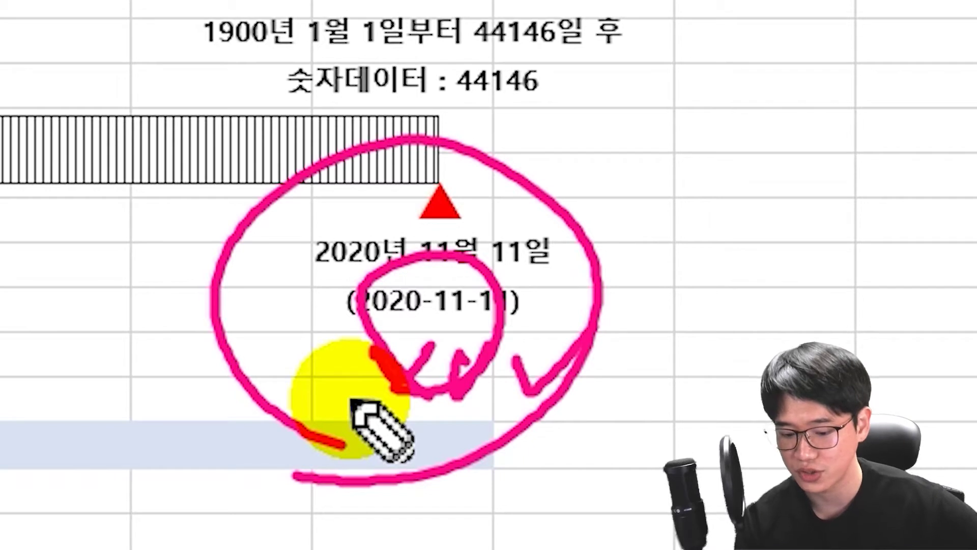
{"action": "left_click_drag", "start_coordinate": [672, 313], "coordinate": [827, 295]}
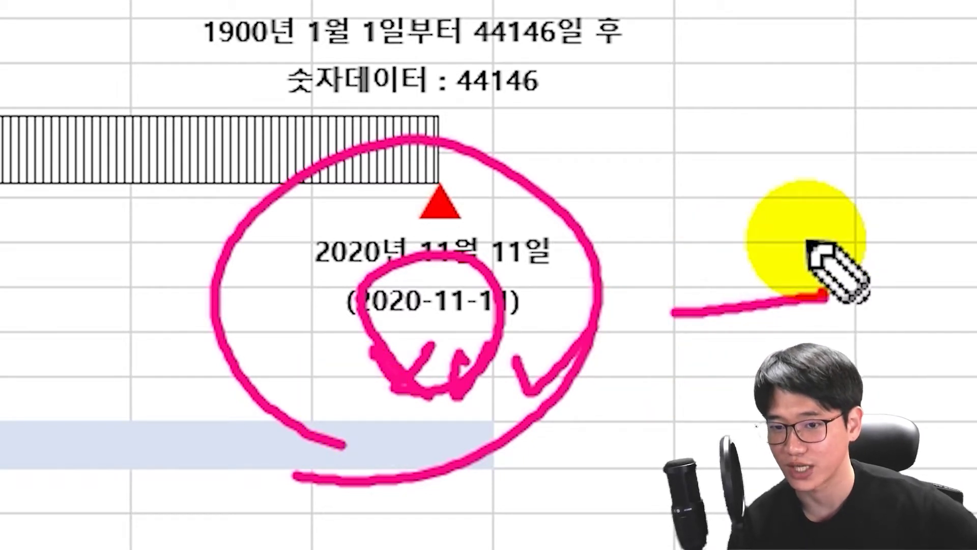
{"action": "key", "text": "Escape"}
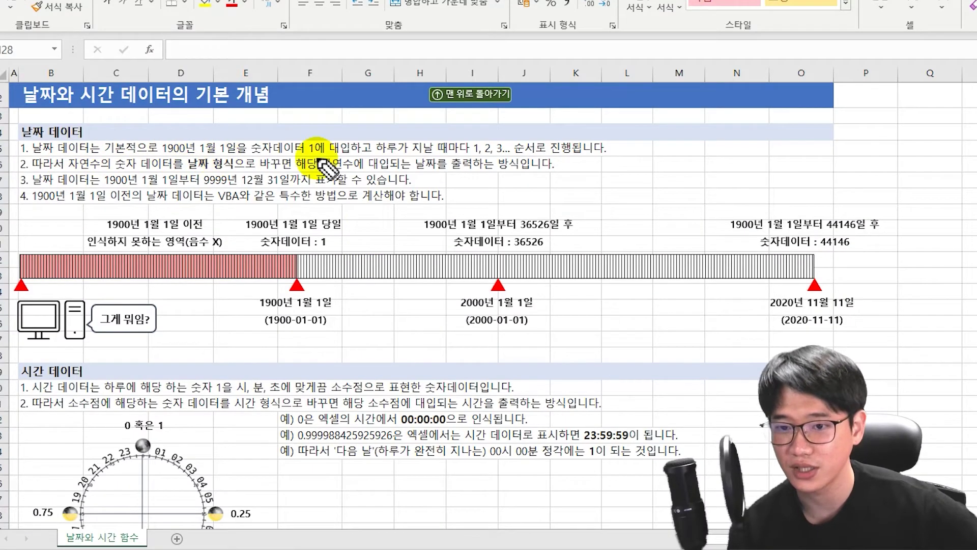
Annotate the timeline in pen, marking serial numbers 1 and 36526, the dates 2000-01-01 and 2020-11-11, and the red pre-1900 region.
{"action": "left_click_drag", "start_coordinate": [316, 137], "coordinate": [329, 138]}
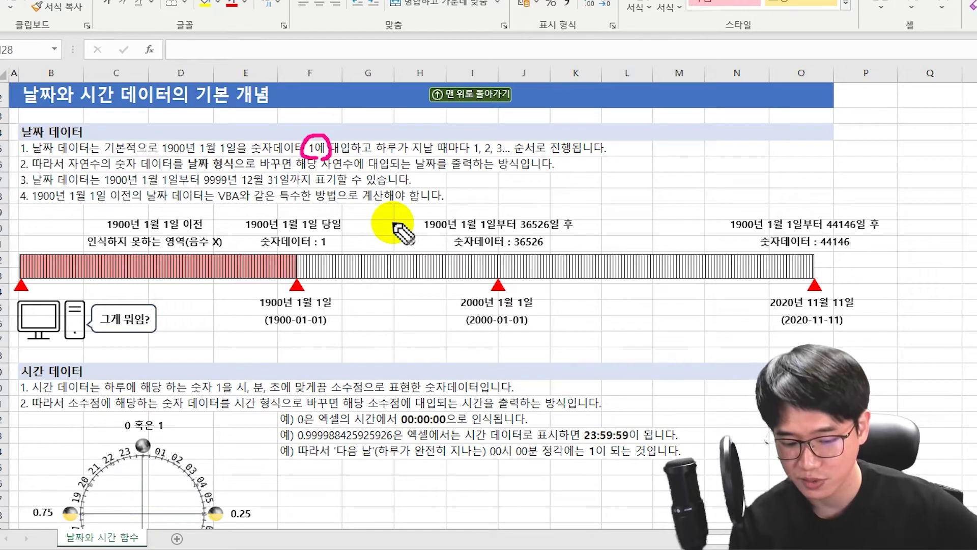
{"action": "mouse_move", "coordinate": [345, 220]}
{"action": "left_mouse_down"}
{"action": "mouse_move", "coordinate": [387, 200]}
{"action": "mouse_move", "coordinate": [312, 261]}
{"action": "mouse_move", "coordinate": [324, 277]}
{"action": "left_mouse_up"}
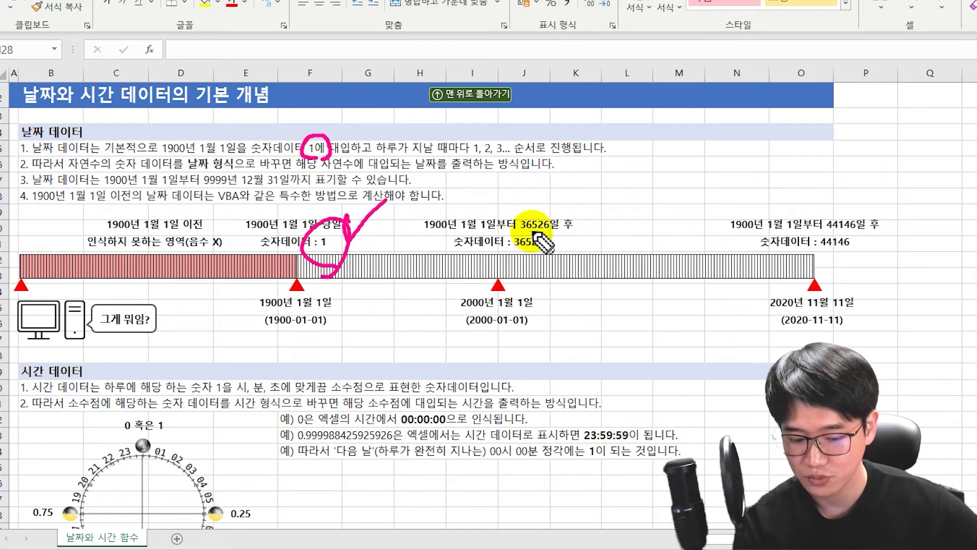
{"action": "left_click_drag", "start_coordinate": [532, 205], "coordinate": [560, 191]}
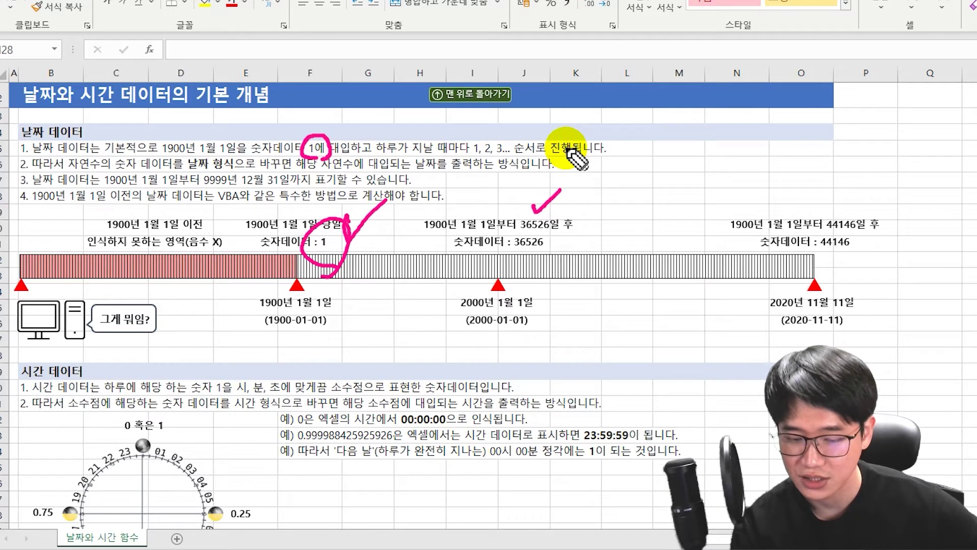
{"action": "mouse_move", "coordinate": [498, 361]}
{"action": "left_mouse_down"}
{"action": "mouse_move", "coordinate": [576, 279]}
{"action": "mouse_move", "coordinate": [478, 374]}
{"action": "left_mouse_up"}
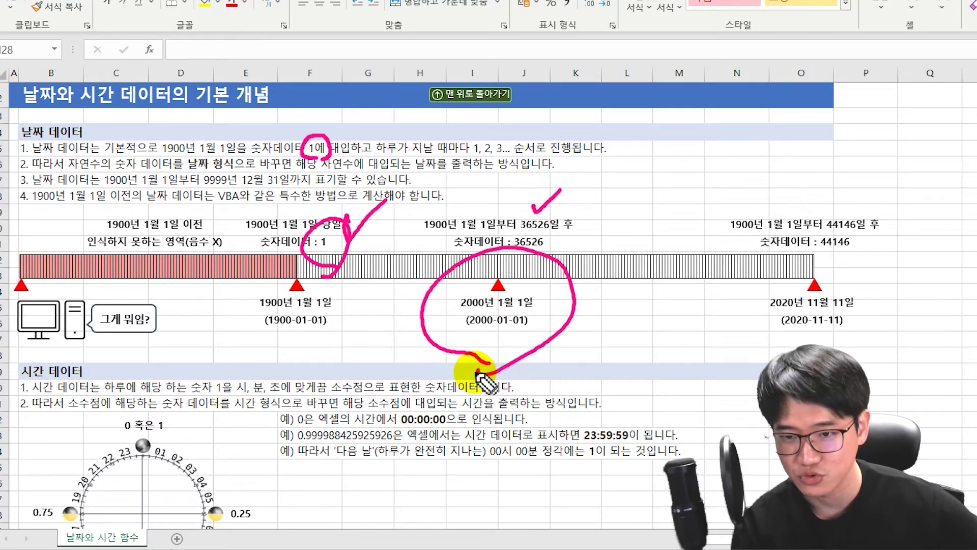
{"action": "left_click_drag", "start_coordinate": [791, 350], "coordinate": [783, 348]}
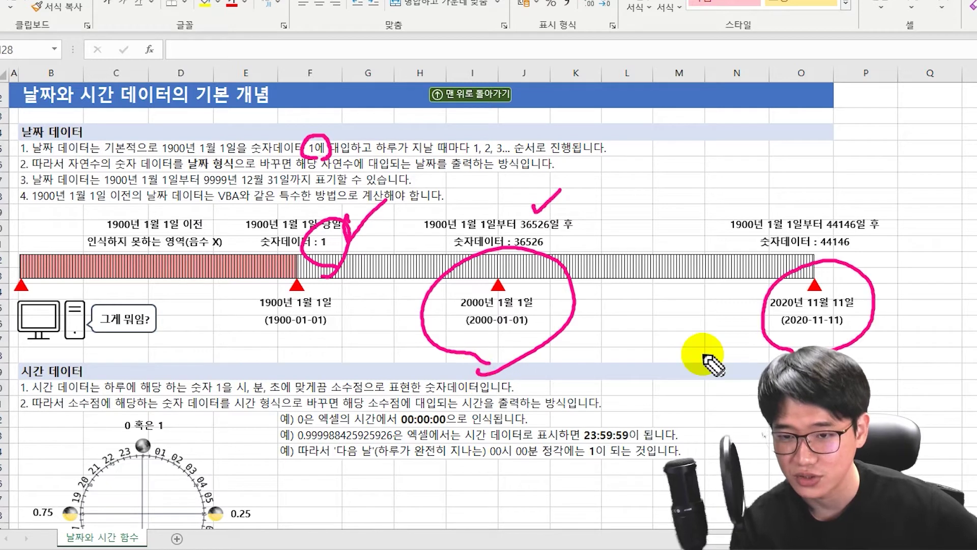
{"action": "key", "text": "Escape"}
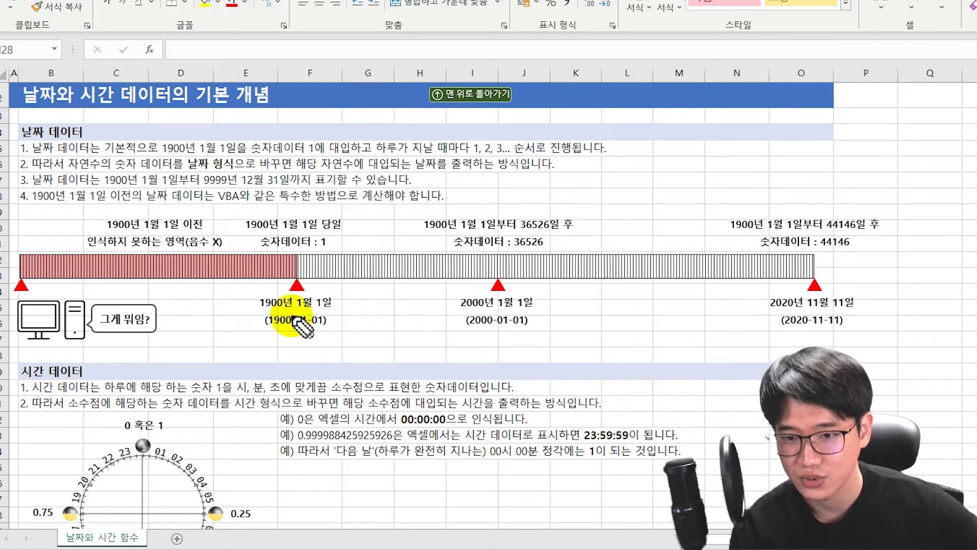
{"action": "mouse_move", "coordinate": [154, 279]}
{"action": "left_mouse_down"}
{"action": "mouse_move", "coordinate": [272, 274]}
{"action": "mouse_move", "coordinate": [275, 265]}
{"action": "left_mouse_up"}
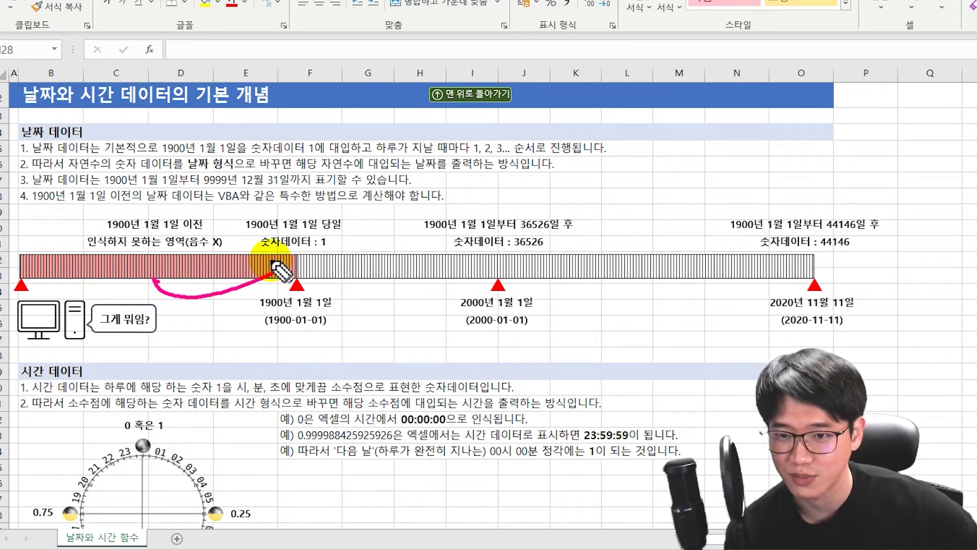
Enter the date 2020-11-14 in cell M16 and change its number format to Number (숫자).
{"action": "left_click", "coordinate": [704, 171]}
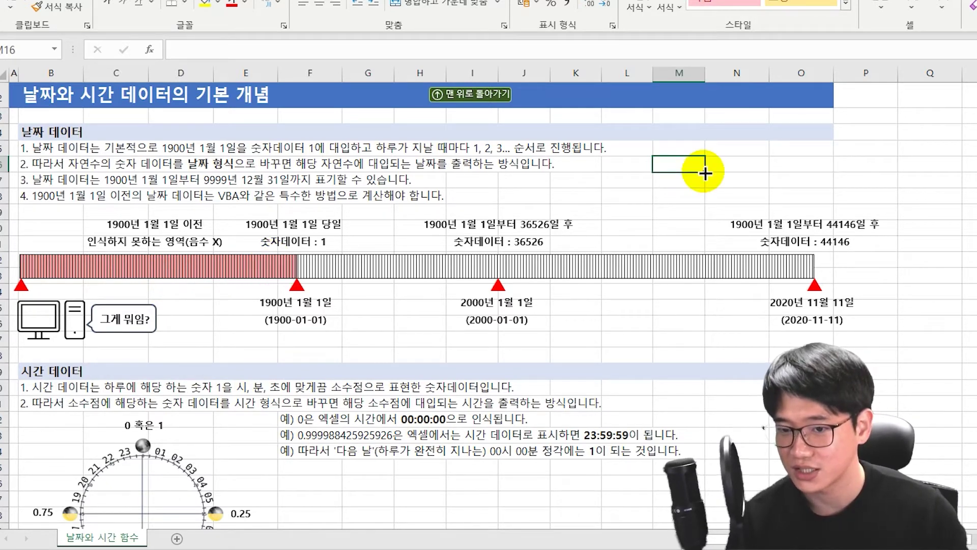
{"action": "type", "text": "2020-"}
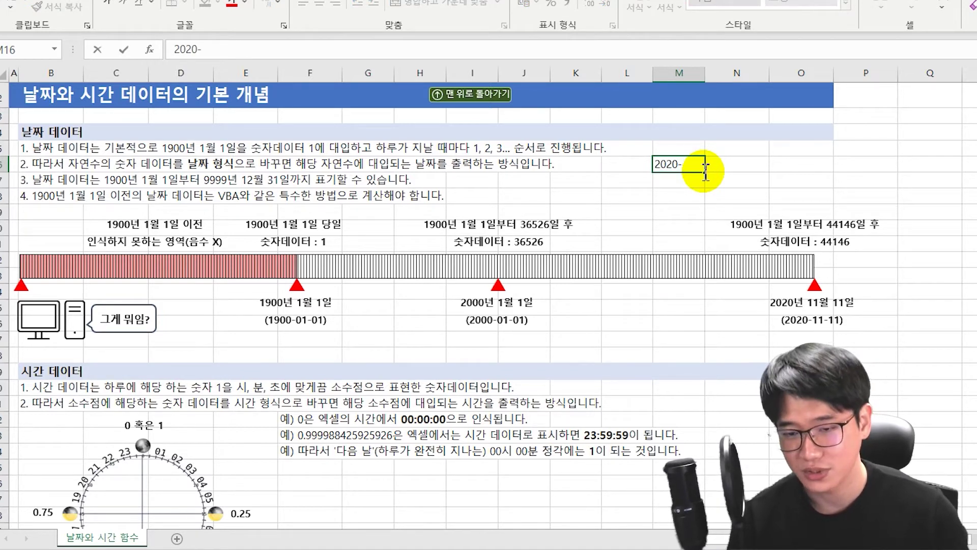
{"action": "type", "text": "11-14"}
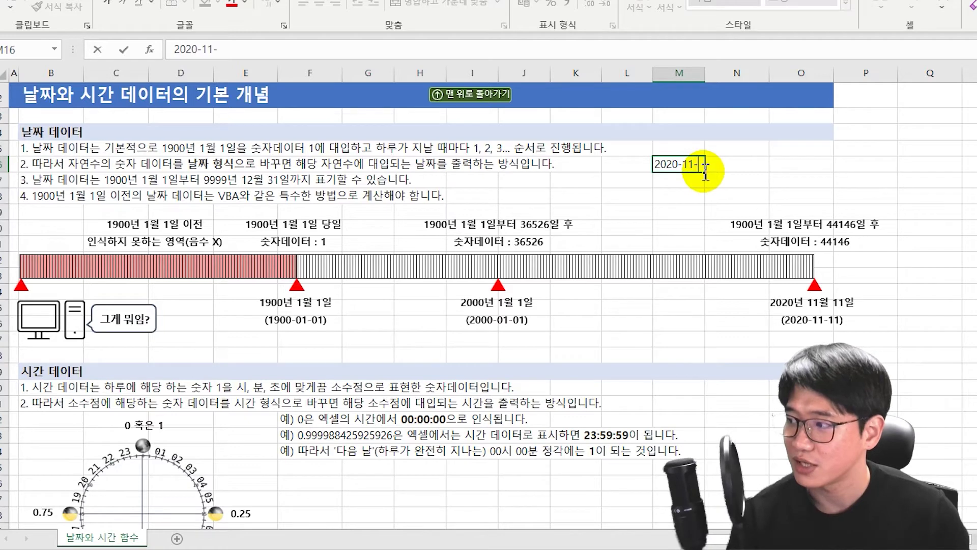
{"action": "key", "text": "Return"}
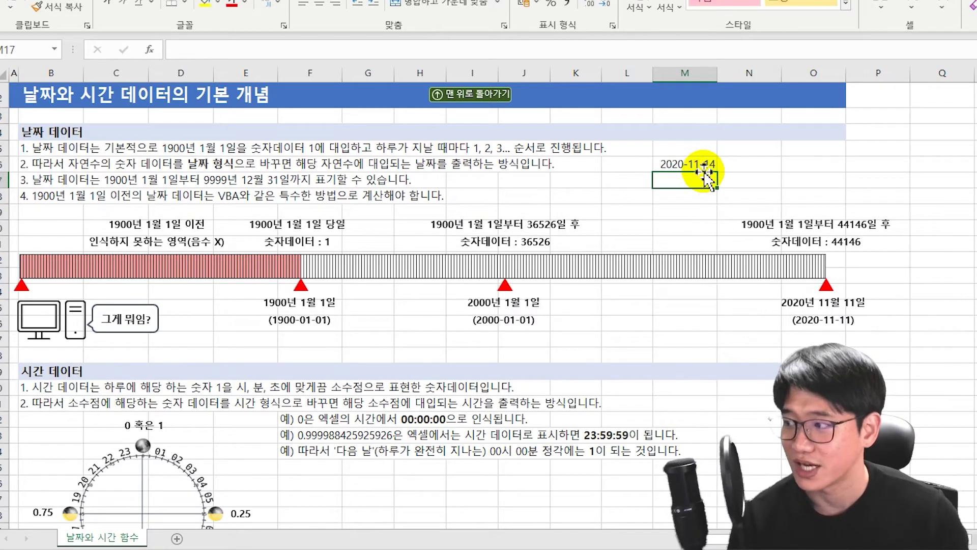
{"action": "left_click", "coordinate": [704, 166]}
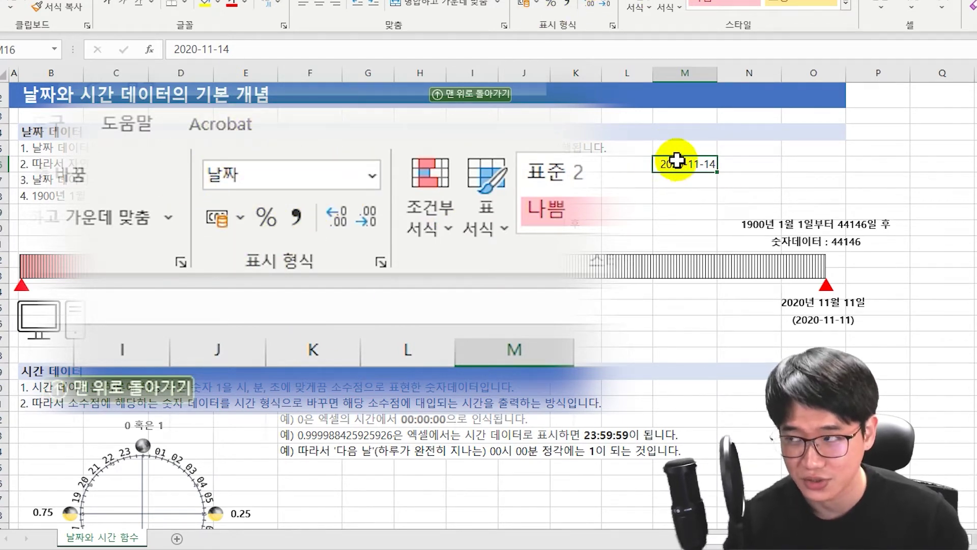
{"action": "left_click", "coordinate": [372, 176]}
{"action": "left_click", "coordinate": [382, 279]}
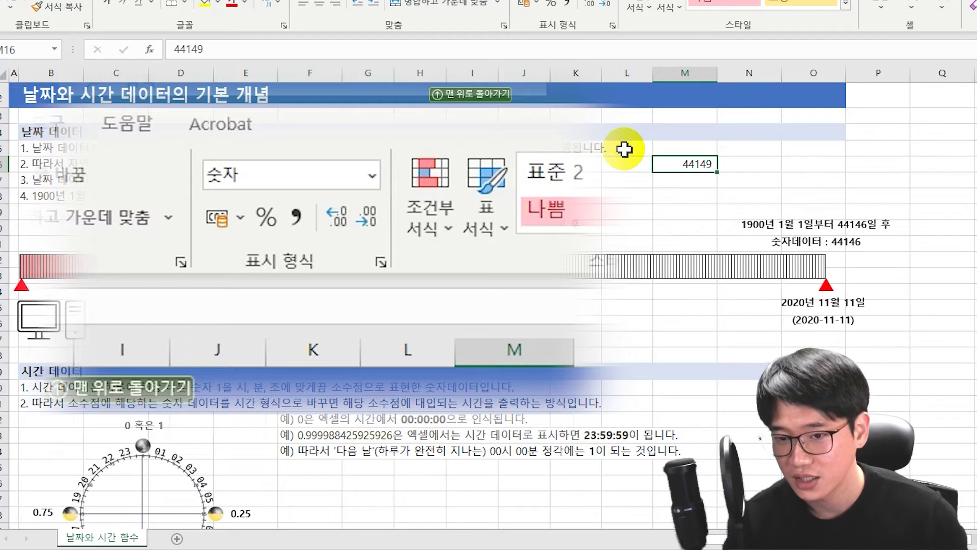
Replace the content of cell M16 with -20 and apply the Short Date (간단한 날짜) format.
{"action": "left_click", "coordinate": [657, 162]}
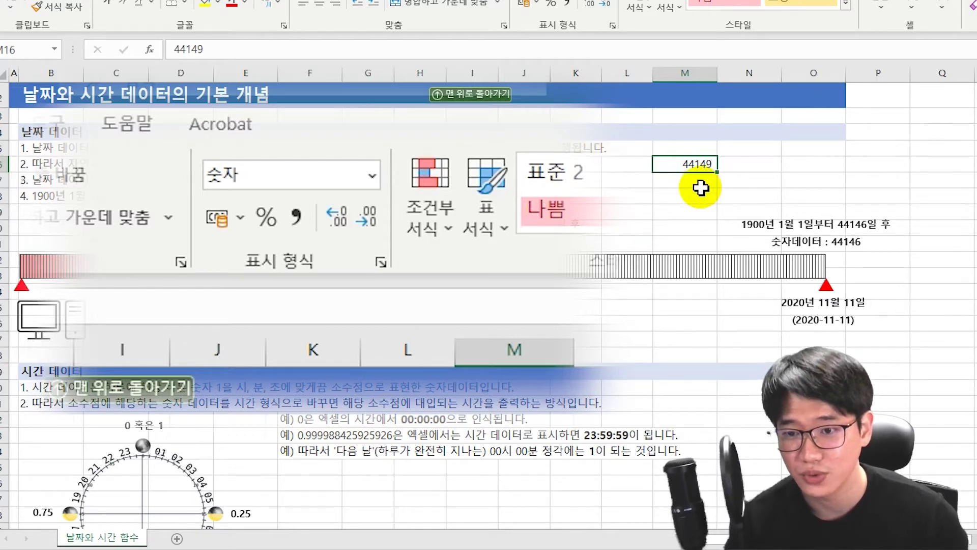
{"action": "type", "text": "-20"}
{"action": "key", "text": "Return"}
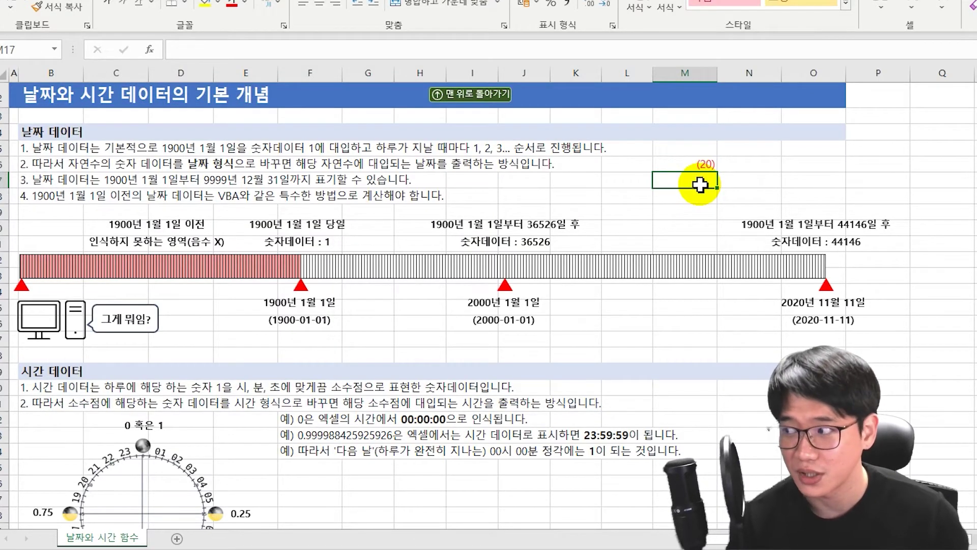
{"action": "left_click", "coordinate": [682, 162]}
{"action": "left_click", "coordinate": [606, 1]}
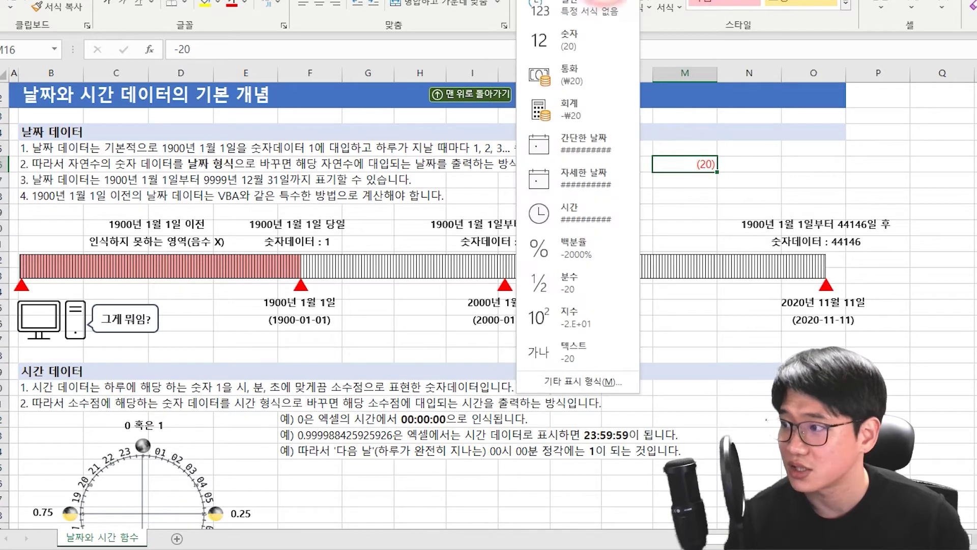
{"action": "left_click", "coordinate": [598, 137]}
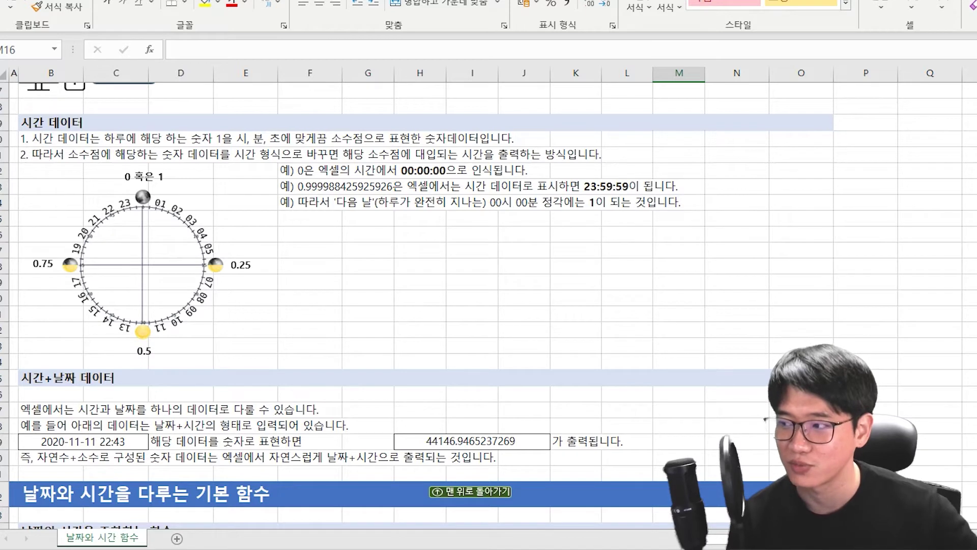
Circle 0.25, 0.5, 0.75 and '0 혹은 1' on the 24-hour clock diagram in pen, and clear the marks.
{"action": "mouse_move", "coordinate": [245, 286]}
{"action": "left_mouse_down"}
{"action": "mouse_move", "coordinate": [210, 253]}
{"action": "mouse_move", "coordinate": [234, 299]}
{"action": "left_mouse_up"}
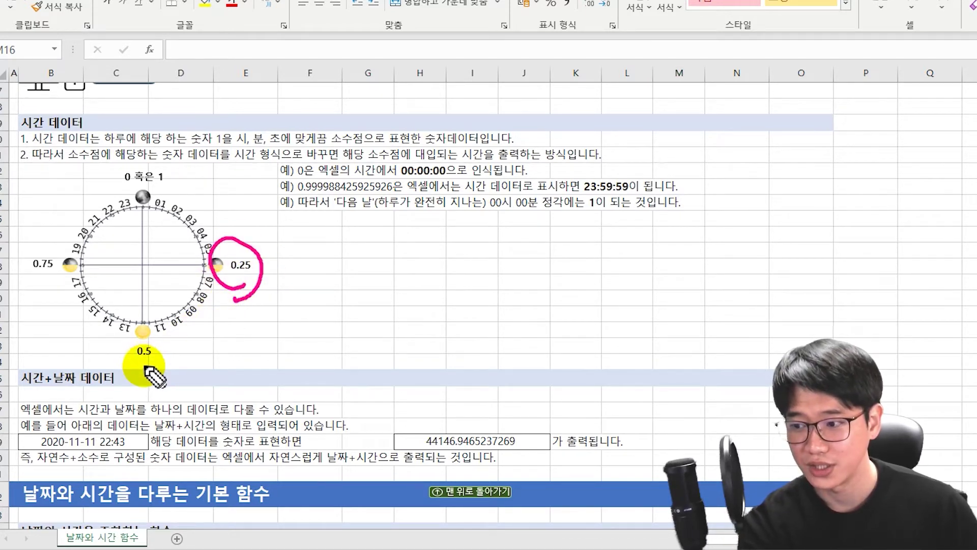
{"action": "mouse_move", "coordinate": [135, 363]}
{"action": "left_mouse_down"}
{"action": "mouse_move", "coordinate": [168, 351]}
{"action": "mouse_move", "coordinate": [146, 370]}
{"action": "left_mouse_up"}
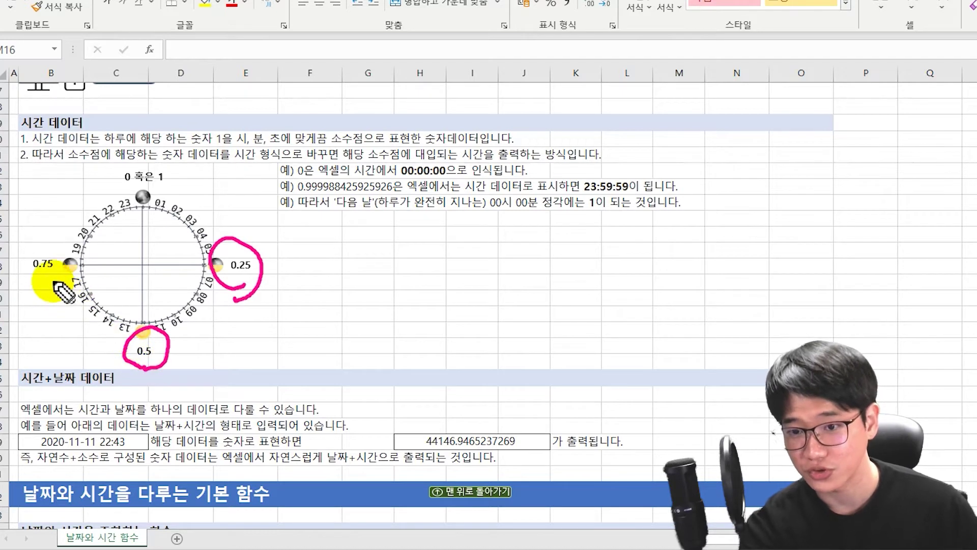
{"action": "mouse_move", "coordinate": [59, 290]}
{"action": "left_mouse_down"}
{"action": "mouse_move", "coordinate": [65, 254]}
{"action": "mouse_move", "coordinate": [48, 292]}
{"action": "left_mouse_up"}
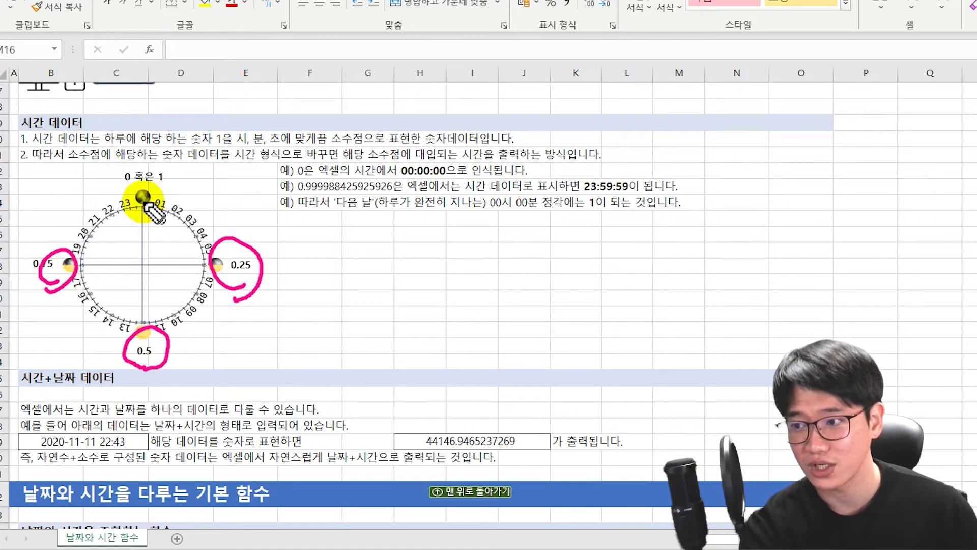
{"action": "mouse_move", "coordinate": [145, 209]}
{"action": "left_mouse_down"}
{"action": "mouse_move", "coordinate": [168, 193]}
{"action": "mouse_move", "coordinate": [145, 212]}
{"action": "left_mouse_up"}
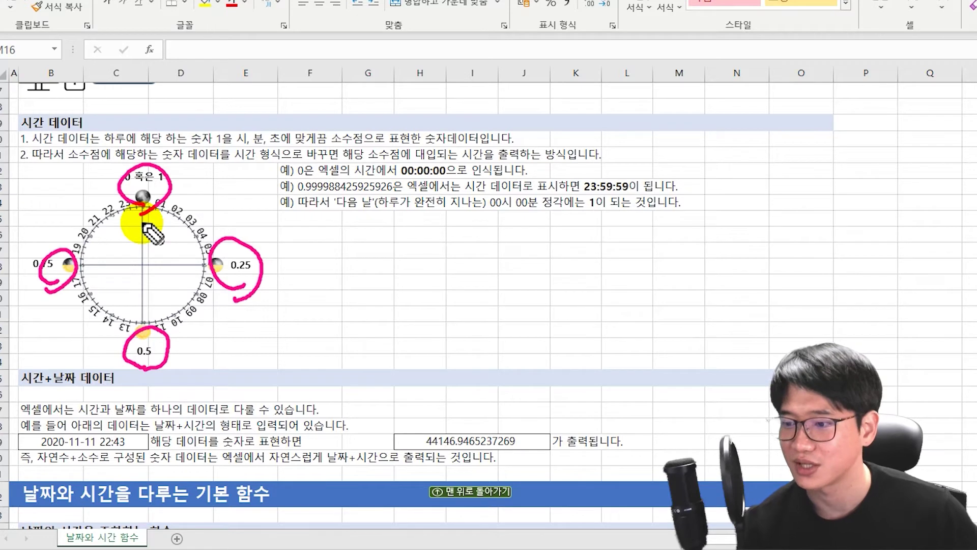
{"action": "key", "text": "Escape"}
Enter the time 00:20:20 in cell H36 and apply the Time (시간) number format.
{"action": "left_click", "coordinate": [419, 237]}
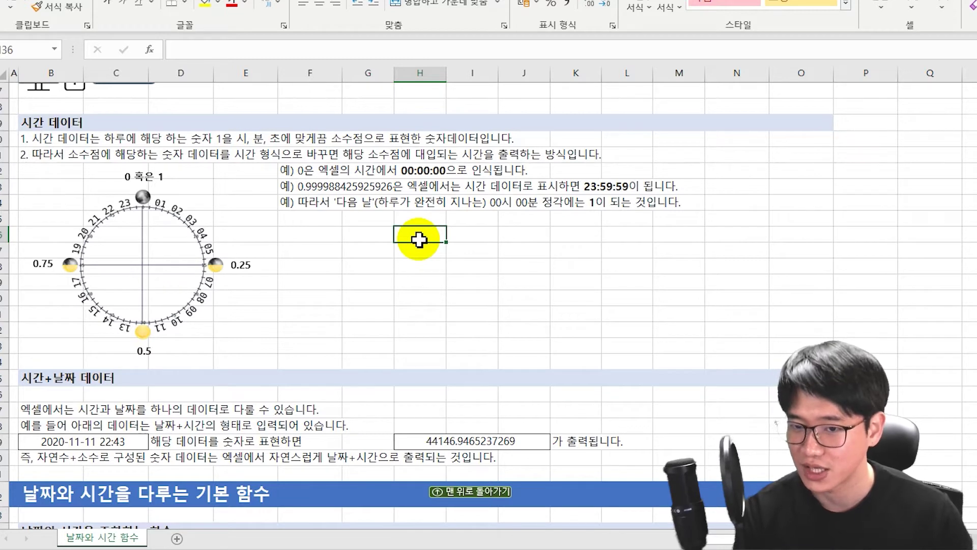
{"action": "type", "text": "00"}
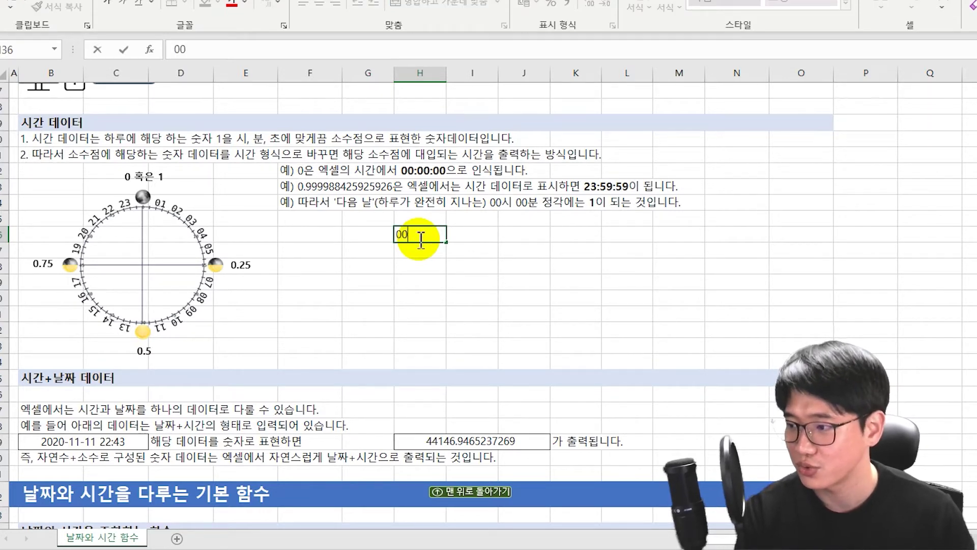
{"action": "type", "text": ":20:20"}
{"action": "key", "text": "Return"}
{"action": "left_click", "coordinate": [418, 238]}
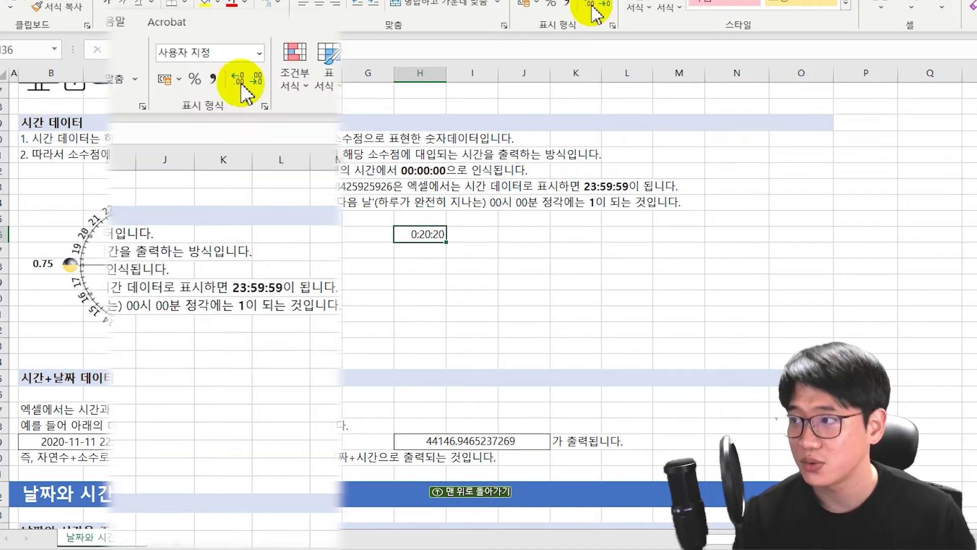
{"action": "left_click", "coordinate": [259, 54]}
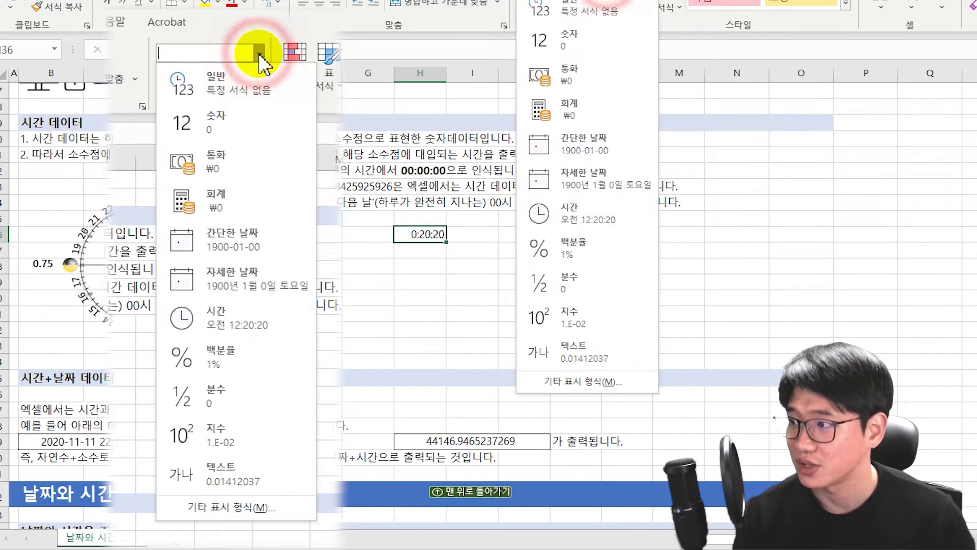
{"action": "left_click", "coordinate": [608, 208]}
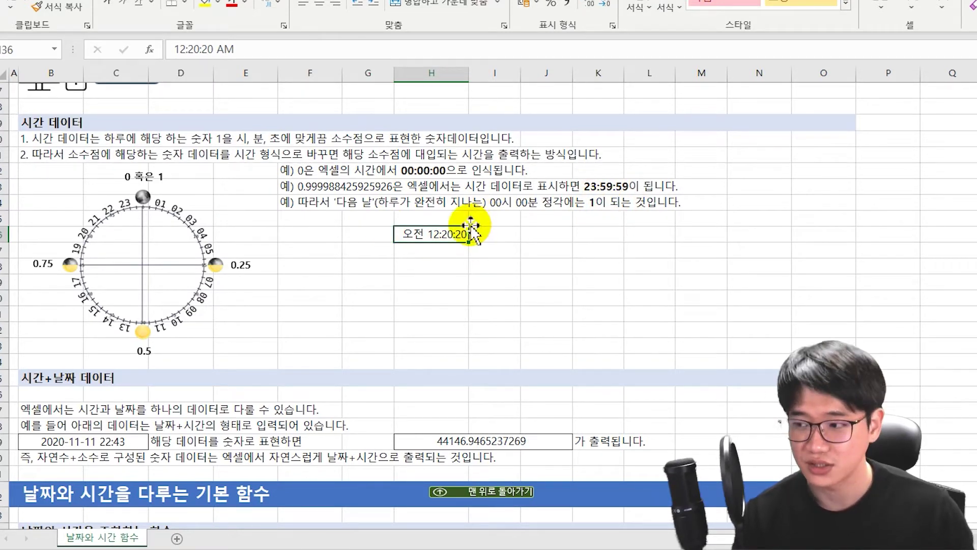
Examine the available time display types for cell H36 in the Format Cells dialog.
{"action": "key", "text": "ctrl+1"}
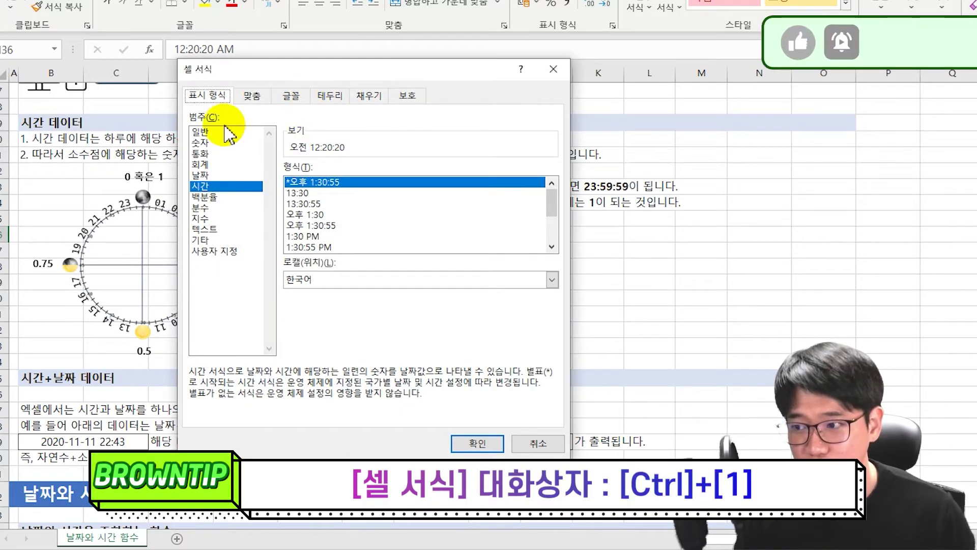
{"action": "left_click", "coordinate": [316, 193]}
{"action": "left_click", "coordinate": [330, 225]}
{"action": "scroll", "coordinate": [351, 229], "scroll_direction": "down", "scroll_amount": 2}
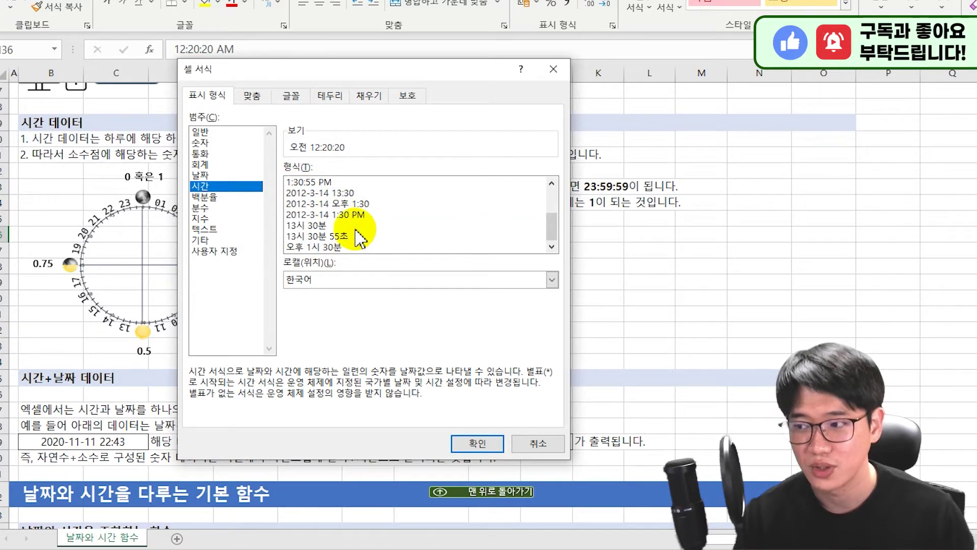
{"action": "left_click", "coordinate": [355, 225]}
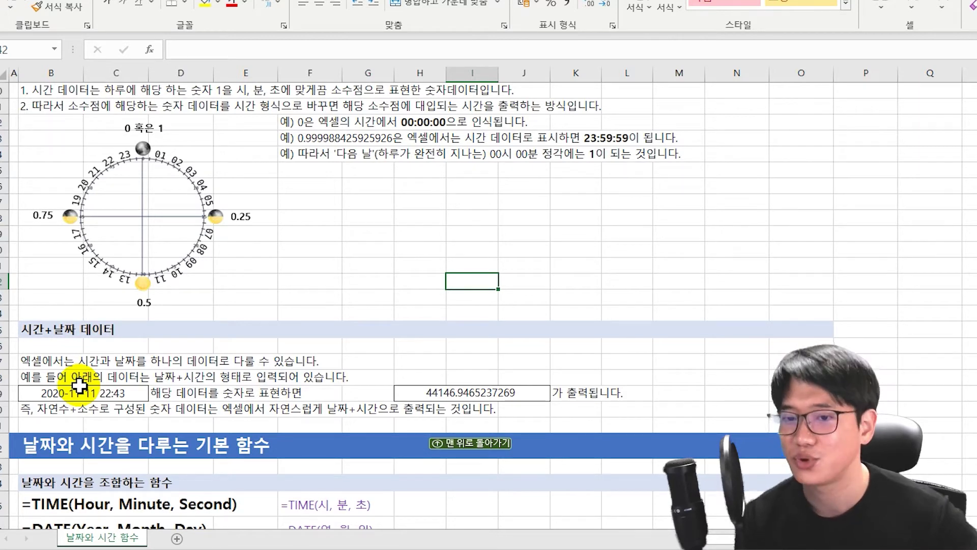
{"action": "left_click", "coordinate": [53, 425]}
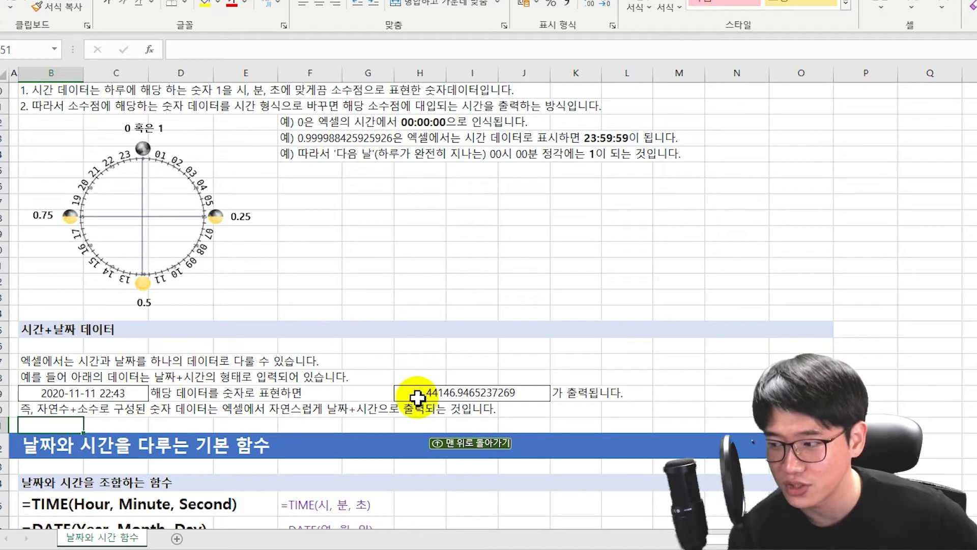
{"action": "left_click", "coordinate": [415, 392]}
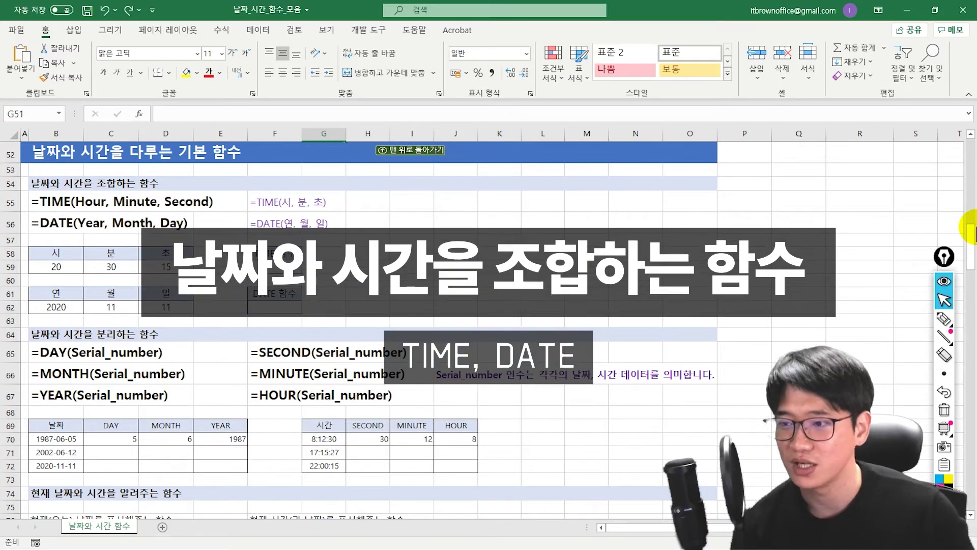
Enter =TIME(B59,C59,D59) in cell F59 to combine the hour, minute and second cells into a time.
{"action": "left_click", "coordinate": [412, 202]}
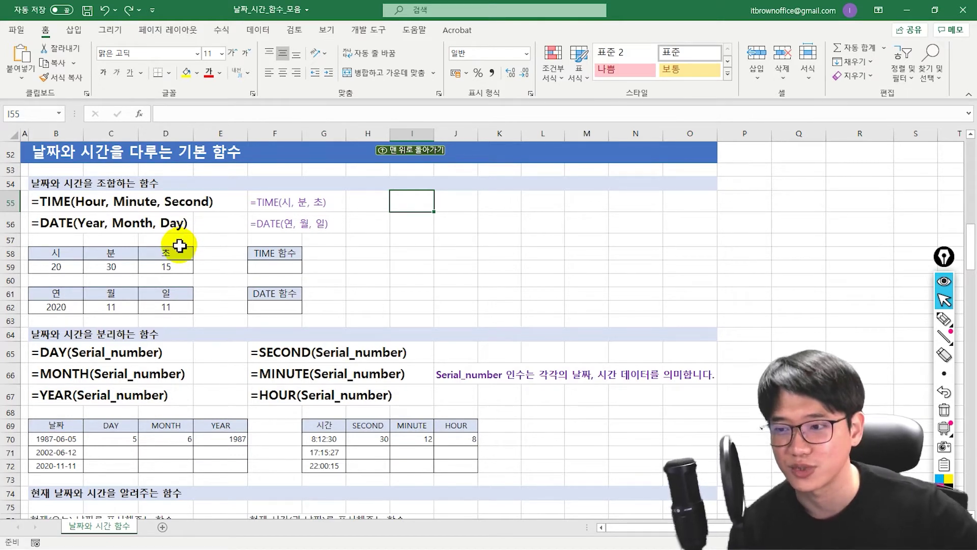
{"action": "left_click", "coordinate": [275, 266]}
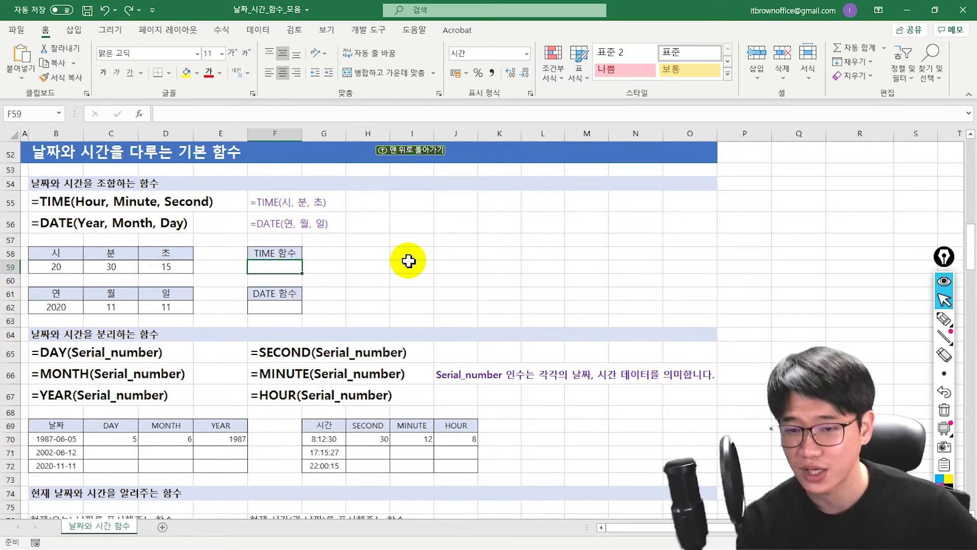
{"action": "type", "text": "=time"}
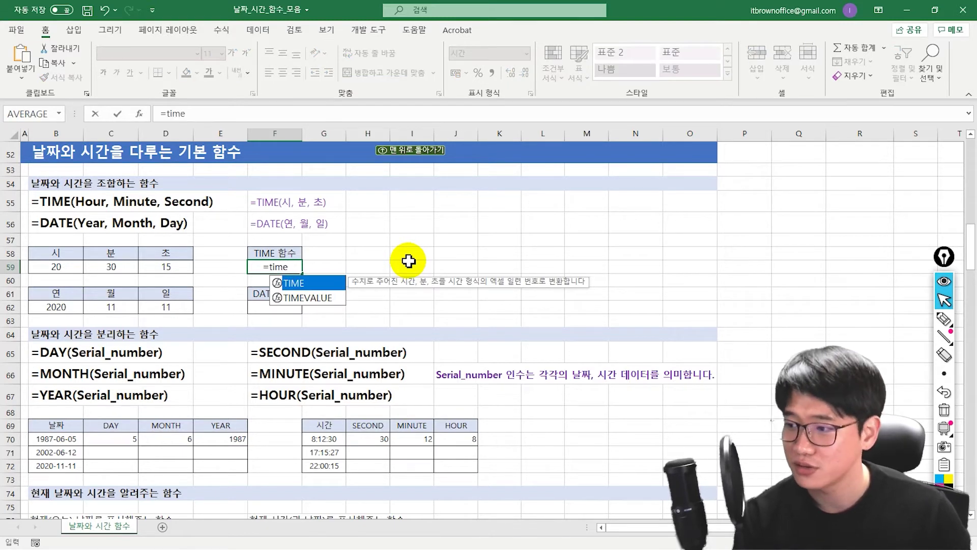
{"action": "key", "text": "Tab"}
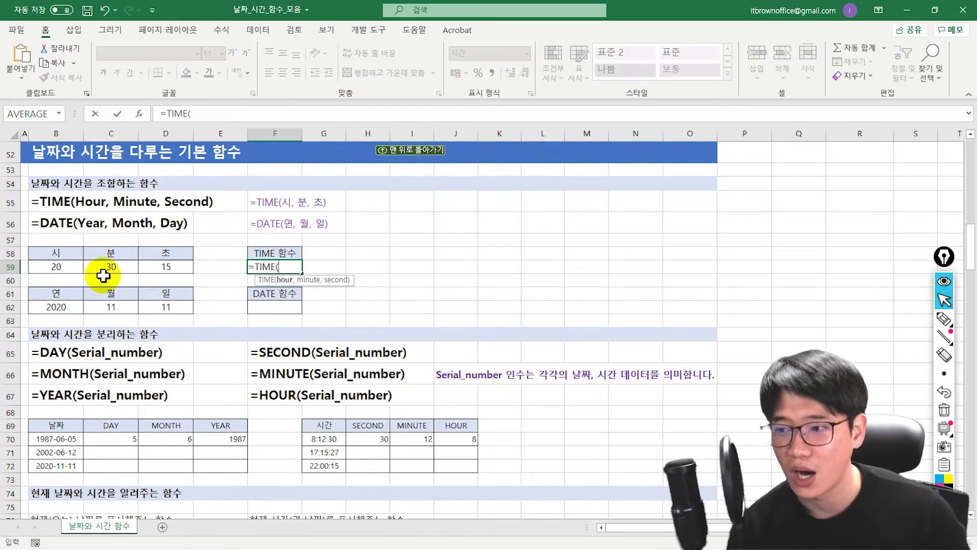
{"action": "left_click", "coordinate": [59, 265]}
{"action": "type", "text": ","}
{"action": "left_click", "coordinate": [110, 267]}
{"action": "type", "text": ","}
{"action": "left_click", "coordinate": [166, 265]}
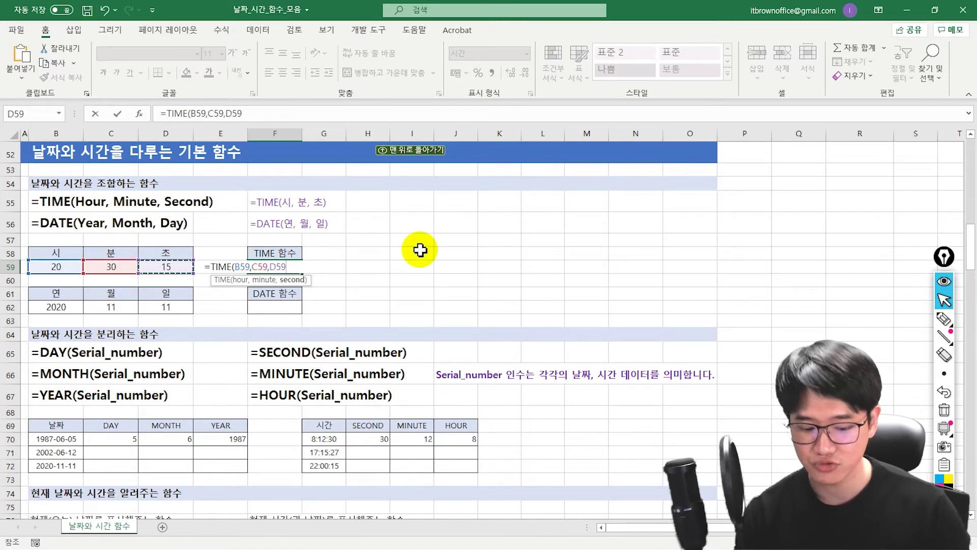
{"action": "key", "text": "Return"}
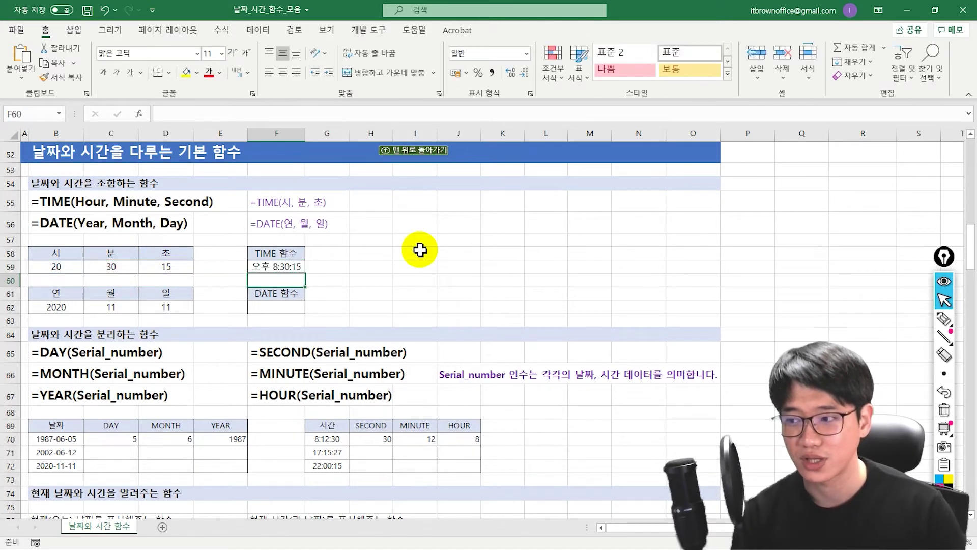
{"action": "key", "text": "Up"}
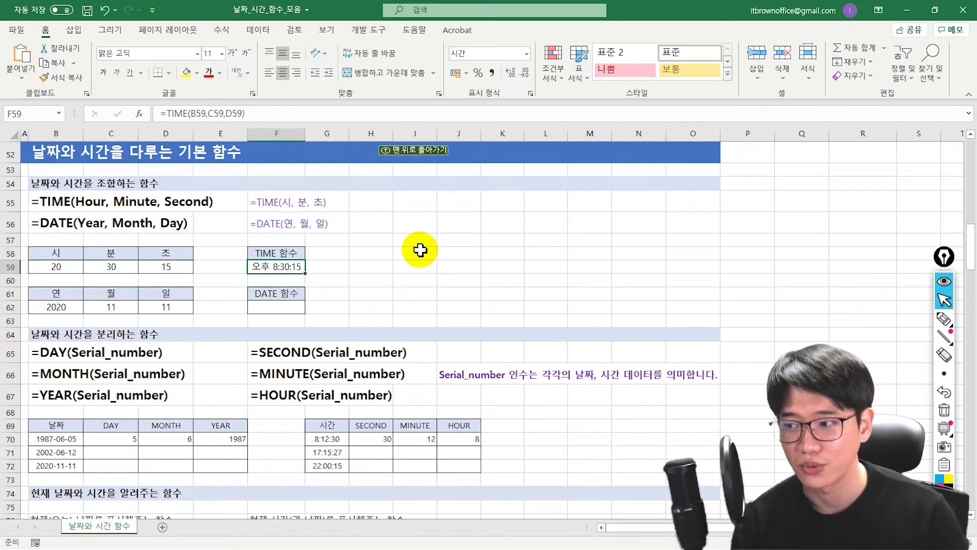
Enter =DATE(B62,C62,D62) in cell F62 to combine the year, month and day cells into a date.
{"action": "key", "text": "Down"}
{"action": "key", "text": "Down"}
{"action": "key", "text": "Down"}
{"action": "type", "text": "=date"}
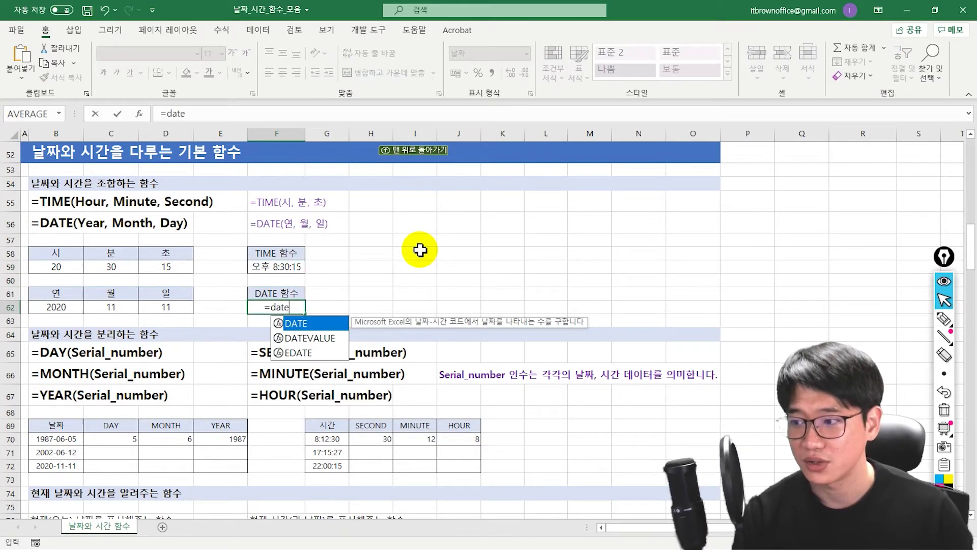
{"action": "key", "text": "Tab"}
{"action": "left_click", "coordinate": [68, 309]}
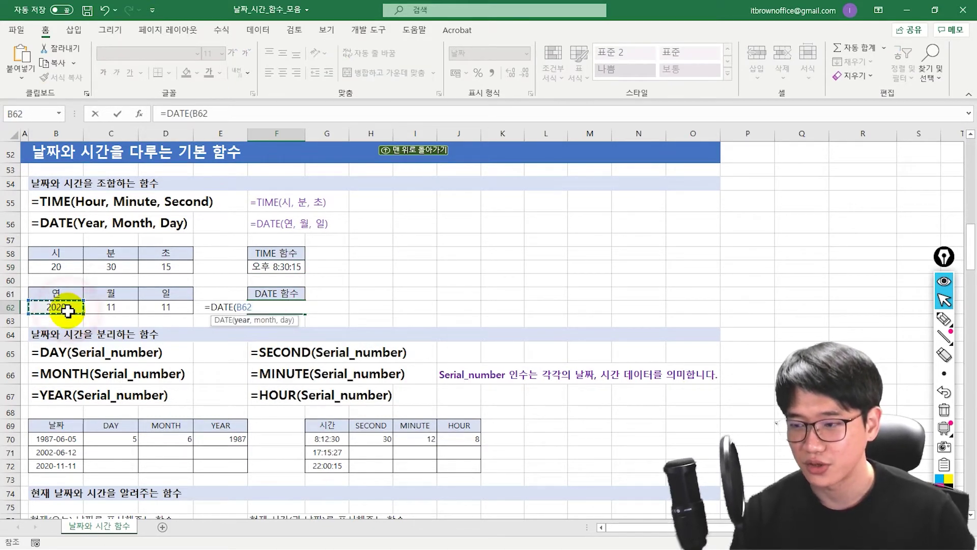
{"action": "type", "text": ","}
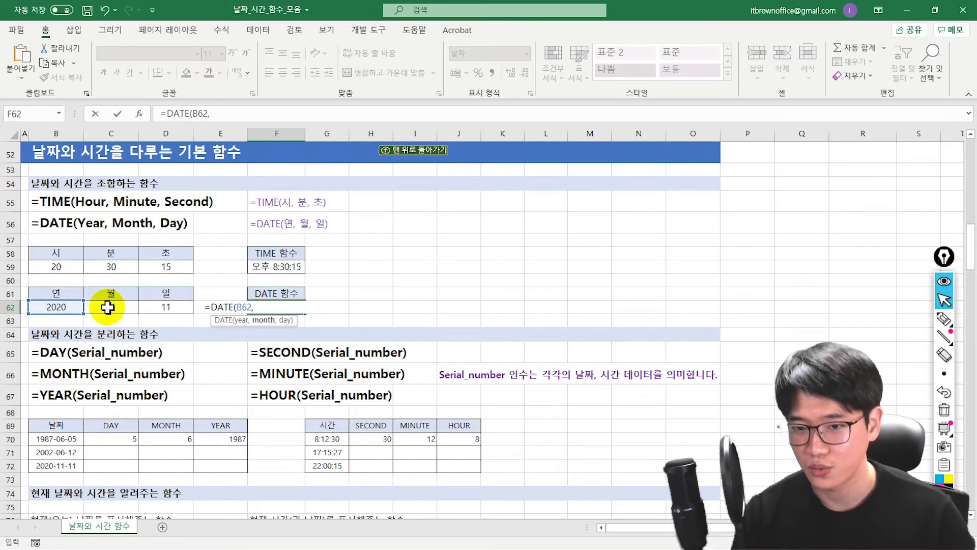
{"action": "left_click", "coordinate": [108, 306]}
{"action": "type", "text": ","}
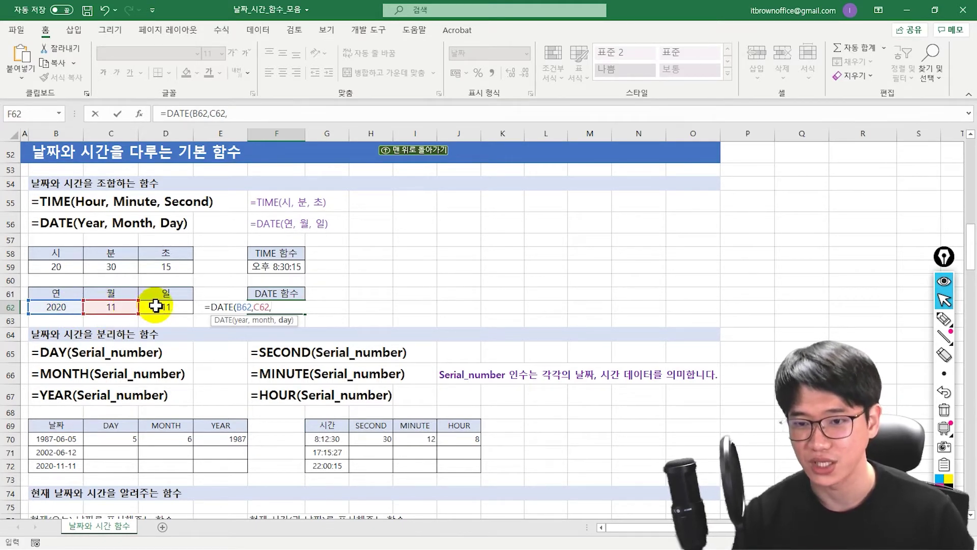
{"action": "left_click", "coordinate": [155, 305]}
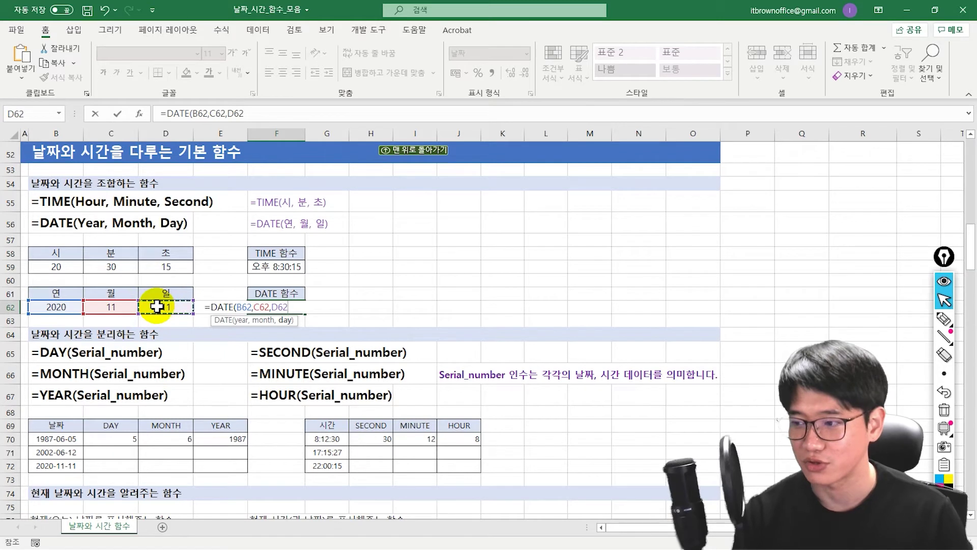
{"action": "key", "text": "Return"}
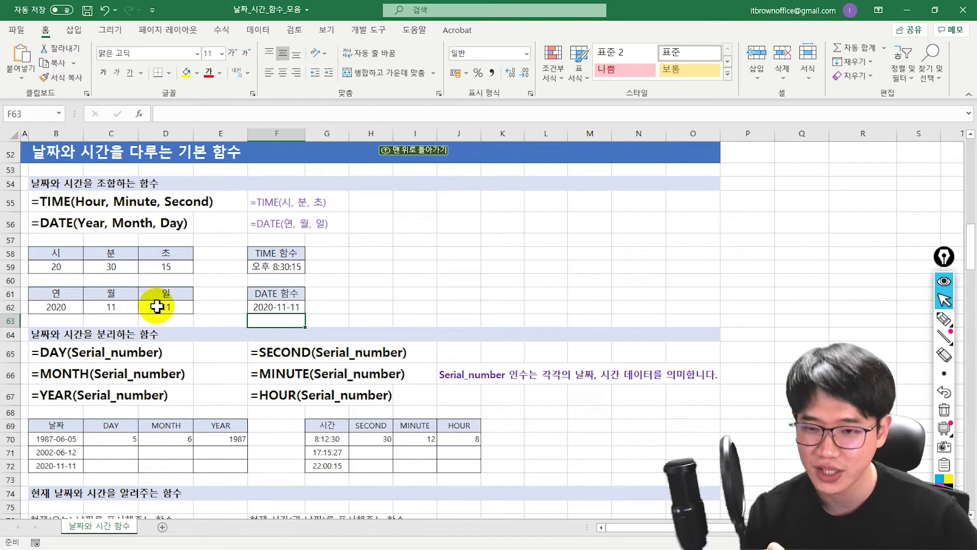
Fill the DAY, MONTH and YEAR formulas in C70:E70 and the SECOND, MINUTE and HOUR formulas in H70:J70 down to row 72.
{"action": "scroll", "coordinate": [156, 306], "scroll_direction": "down", "scroll_amount": 4}
{"action": "left_click", "coordinate": [600, 277]}
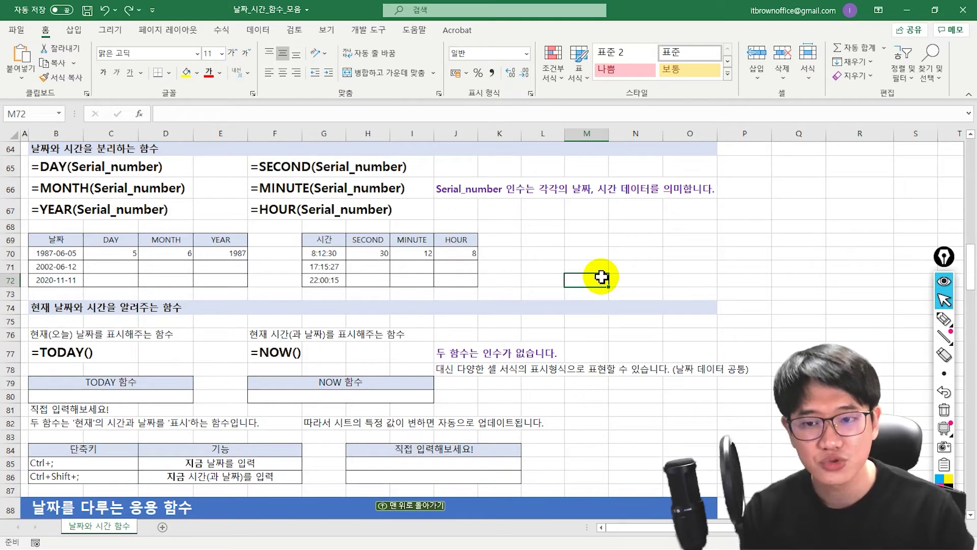
{"action": "left_click", "coordinate": [110, 254]}
{"action": "left_click", "coordinate": [163, 253]}
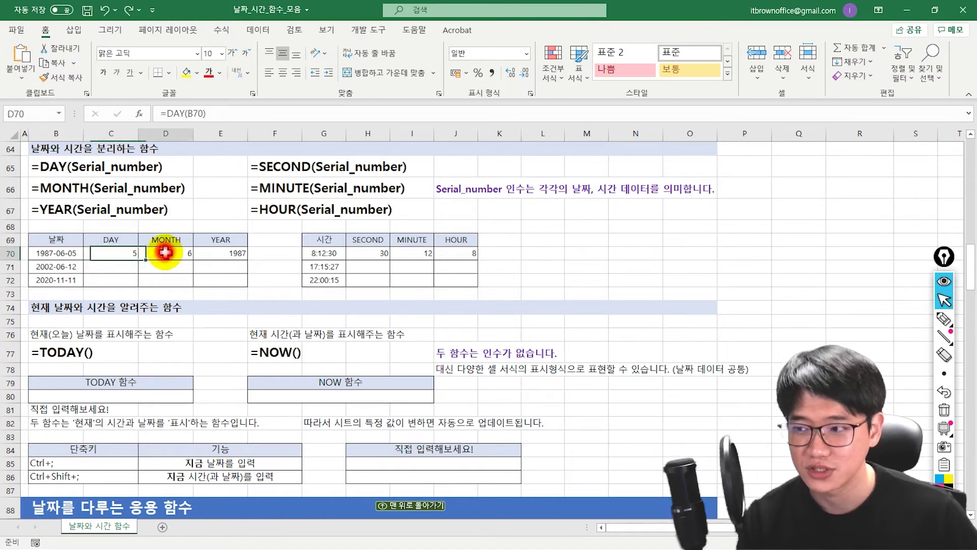
{"action": "left_click", "coordinate": [218, 254]}
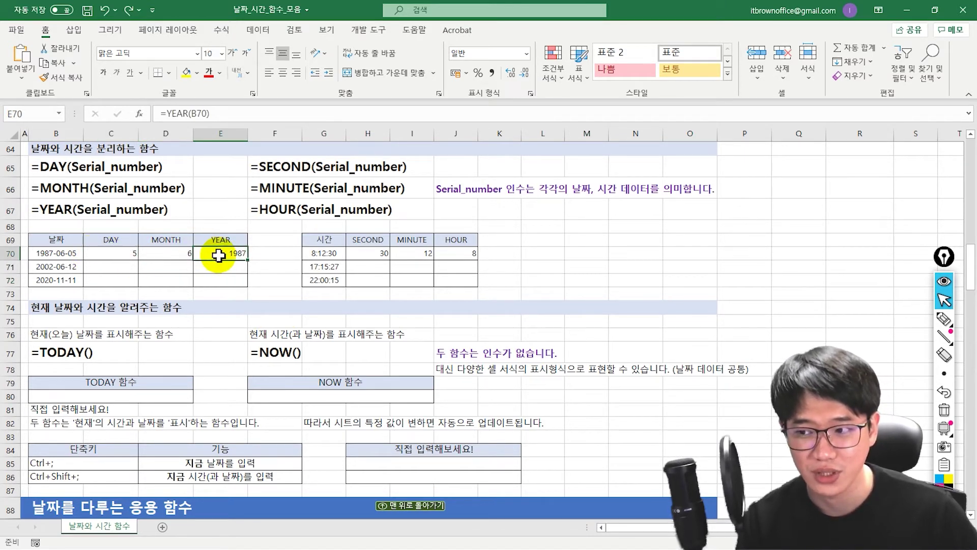
{"action": "left_click_drag", "start_coordinate": [134, 253], "coordinate": [244, 291]}
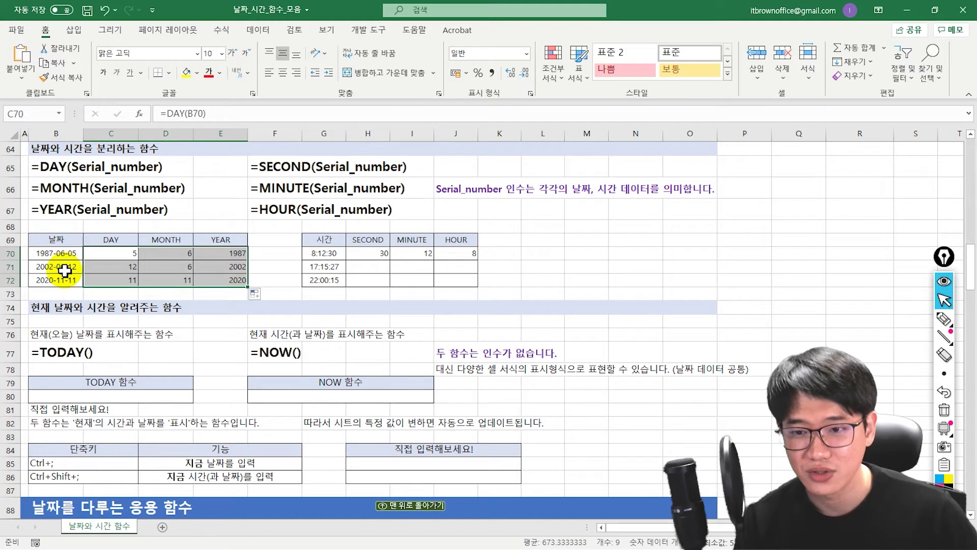
{"action": "left_click", "coordinate": [113, 265]}
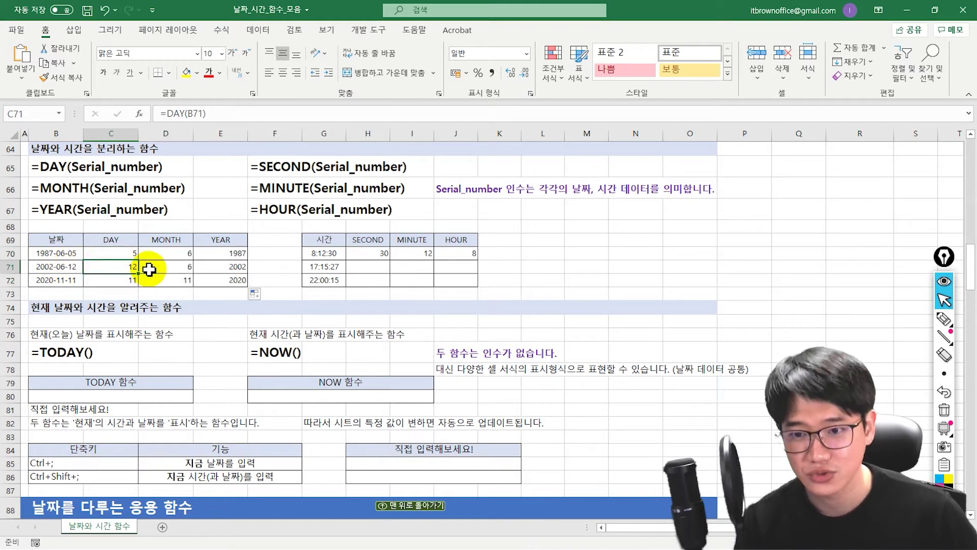
{"action": "left_click", "coordinate": [150, 269]}
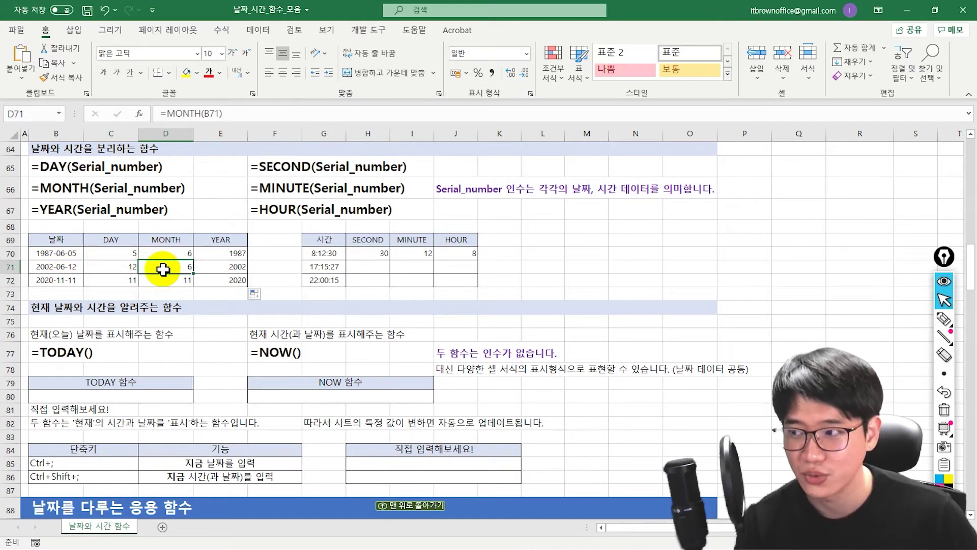
{"action": "left_click_drag", "start_coordinate": [367, 252], "coordinate": [475, 281]}
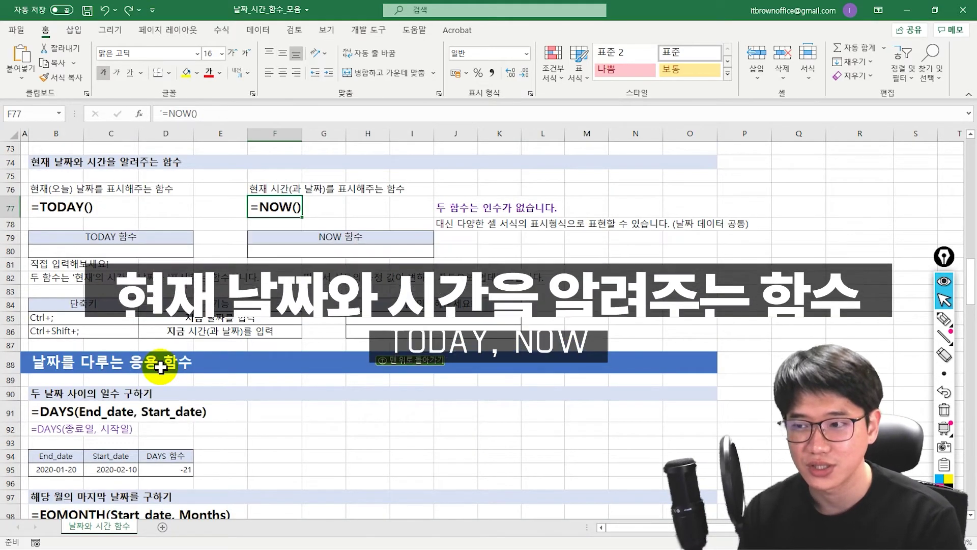
Enter the =TODAY() formula in merged cell B80 under the TODAY 함수 heading.
{"action": "left_click", "coordinate": [120, 252]}
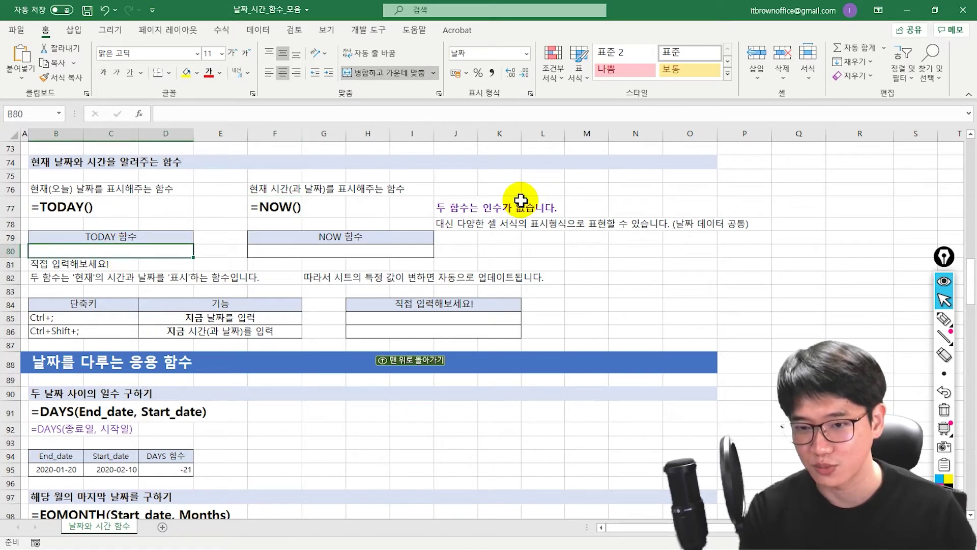
{"action": "type", "text": "=today"}
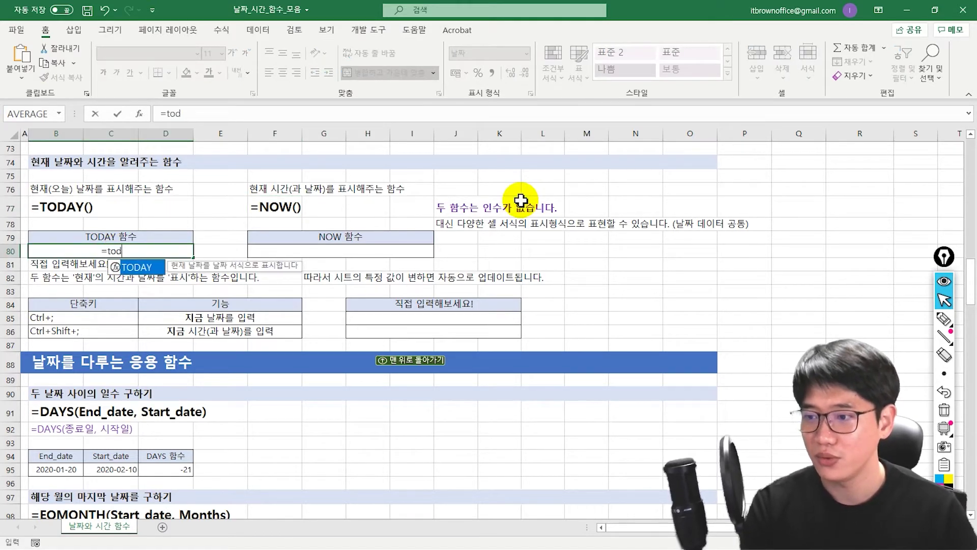
{"action": "key", "text": "Tab"}
{"action": "type", "text": ")"}
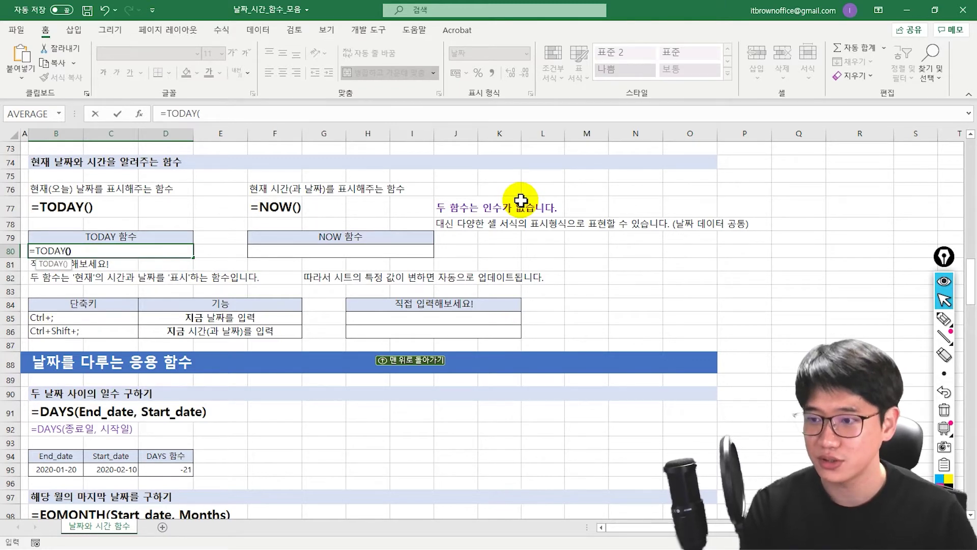
{"action": "key", "text": "Return"}
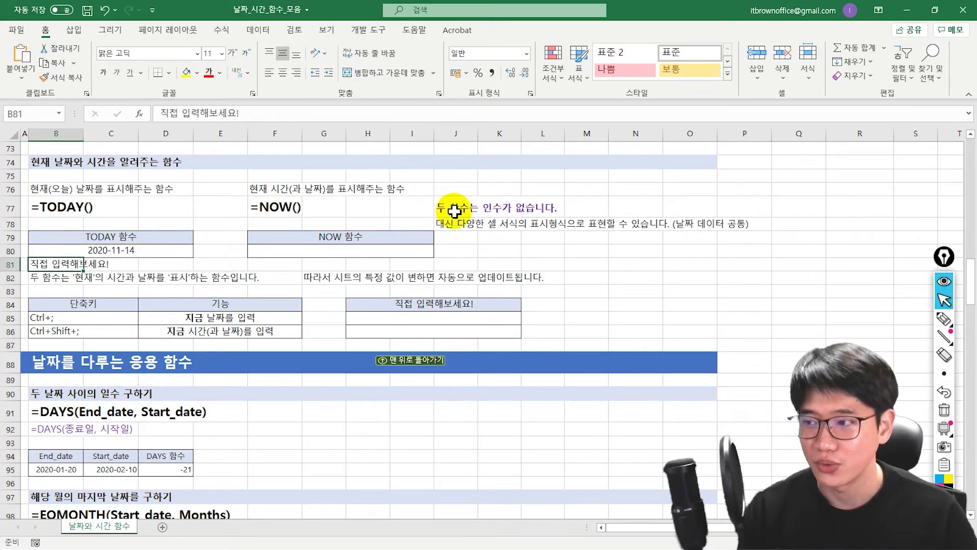
Enter the =NOW() formula in merged cell F80 under the NOW 함수 heading.
{"action": "left_click", "coordinate": [400, 249]}
{"action": "type", "text": "now"}
{"action": "key", "text": "Tab"}
{"action": "key", "text": "Return"}
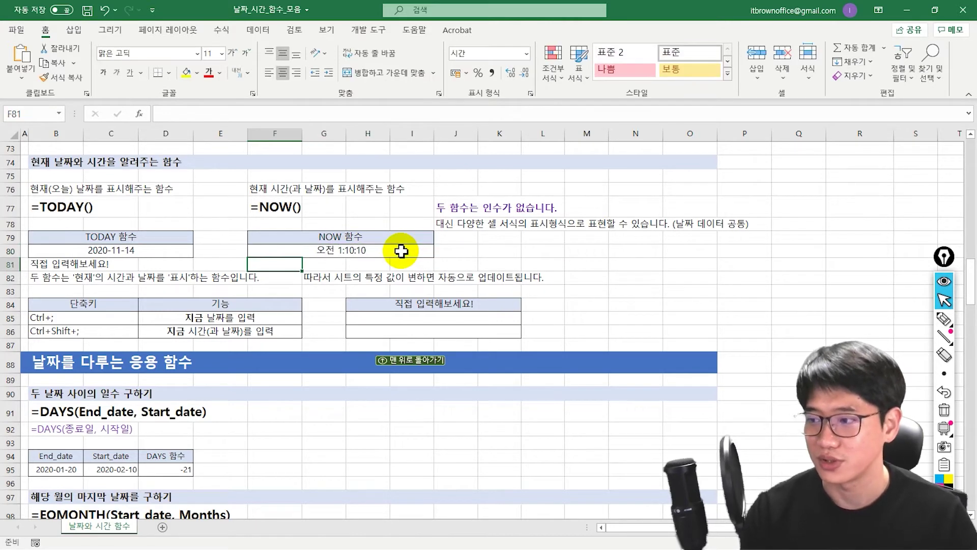
Apply the custom (사용자 지정) number format yyyy-mm-dd h:mm to the NOW cell F80.
{"action": "left_click", "coordinate": [399, 250]}
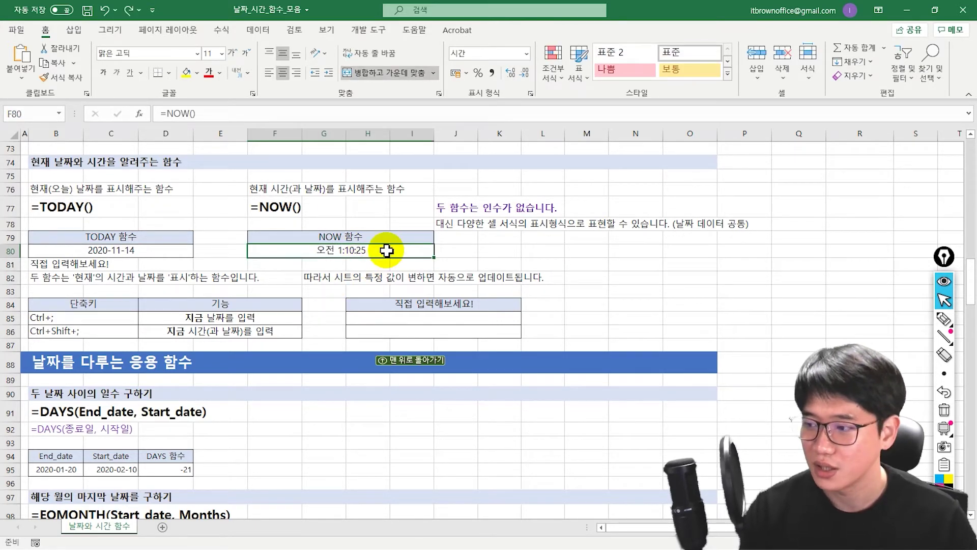
{"action": "key", "text": "ctrl+1"}
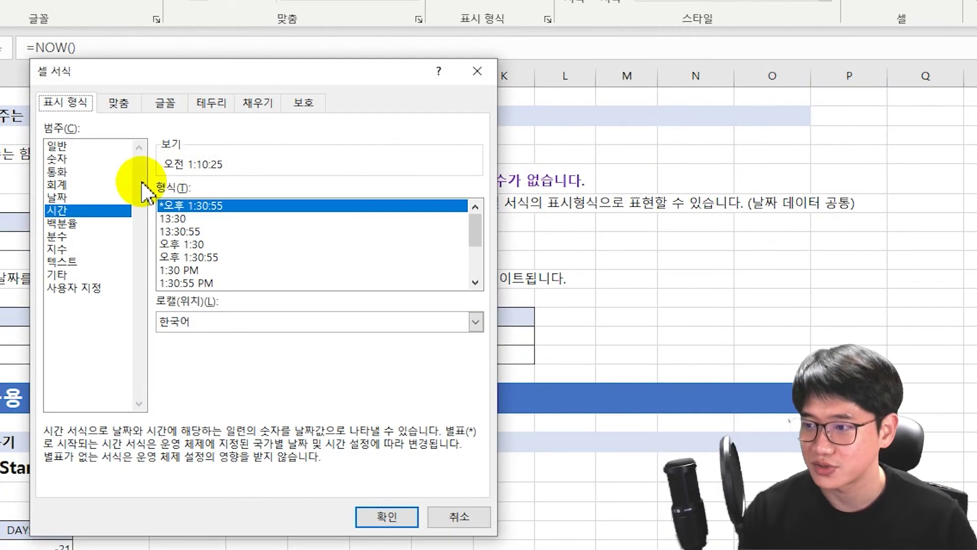
{"action": "left_click", "coordinate": [85, 288]}
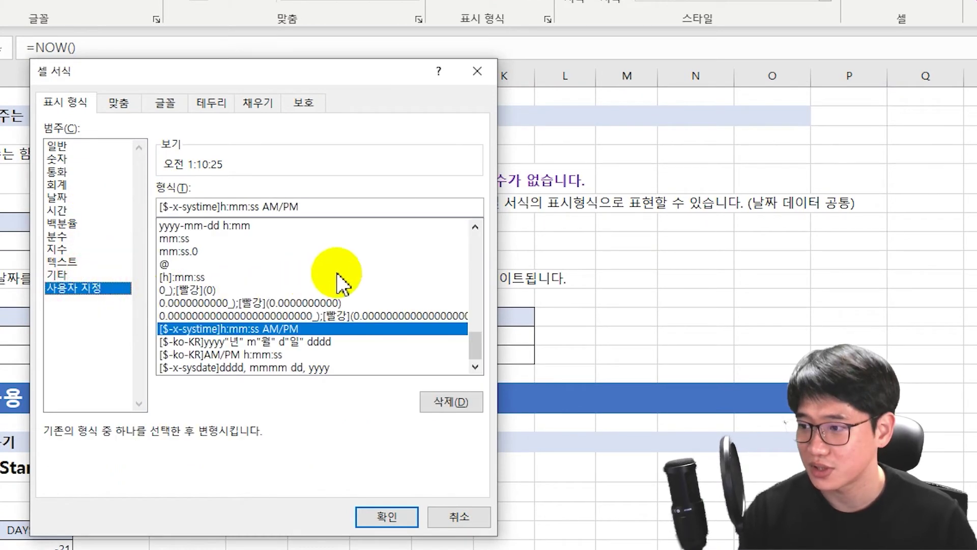
{"action": "left_click", "coordinate": [192, 225]}
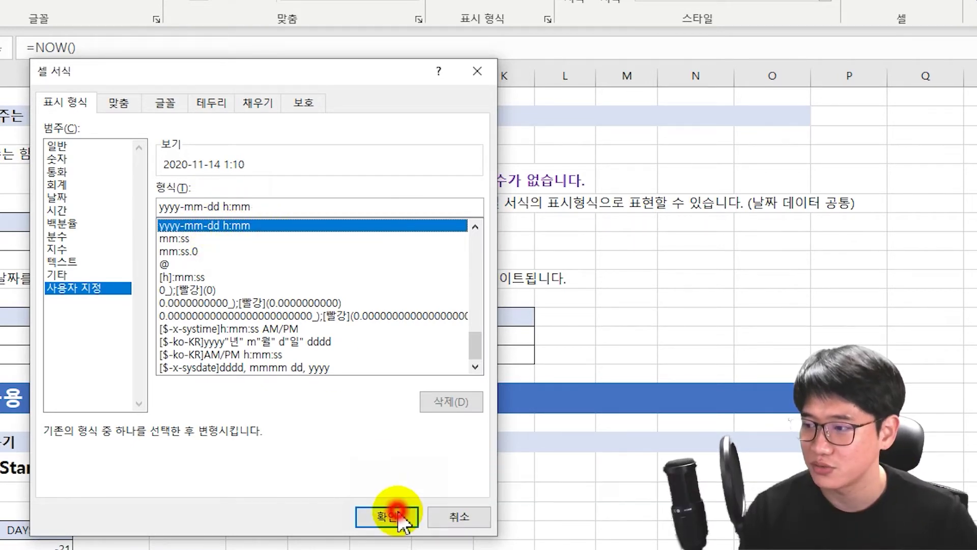
{"action": "left_click", "coordinate": [391, 517]}
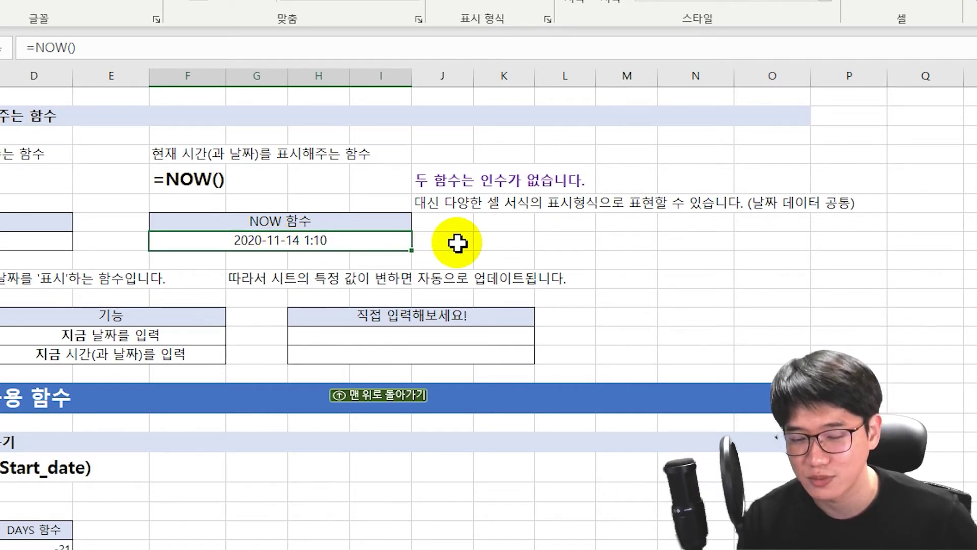
Enter 1 in cell K80 to make the sheet recalculate the NOW function.
{"action": "left_click", "coordinate": [487, 243]}
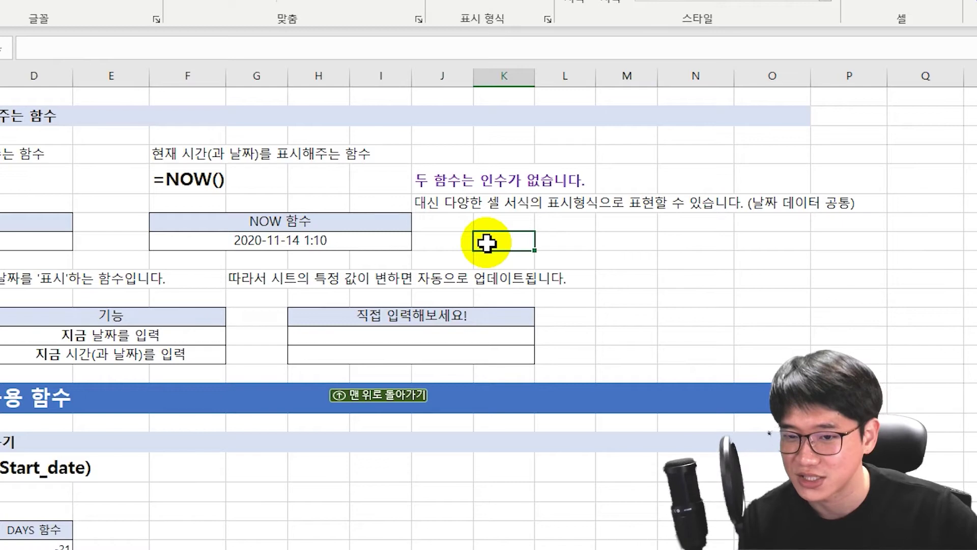
{"action": "type", "text": "1"}
{"action": "key", "text": "Return"}
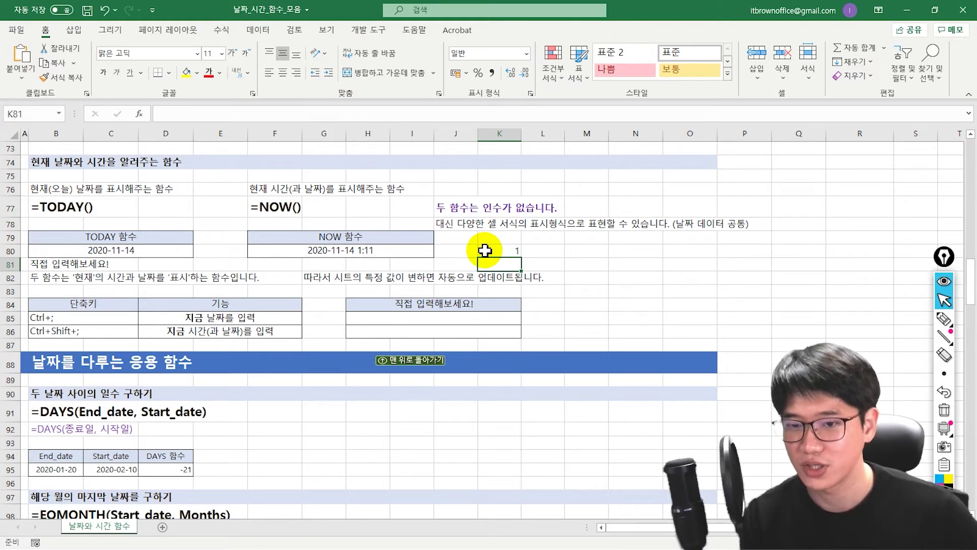
Undo the entry in K80, the custom format on F80, and the TODAY and NOW formulas.
{"action": "key", "text": "ctrl+z"}
{"action": "key", "text": "ctrl+z"}
{"action": "key", "text": "ctrl+z"}
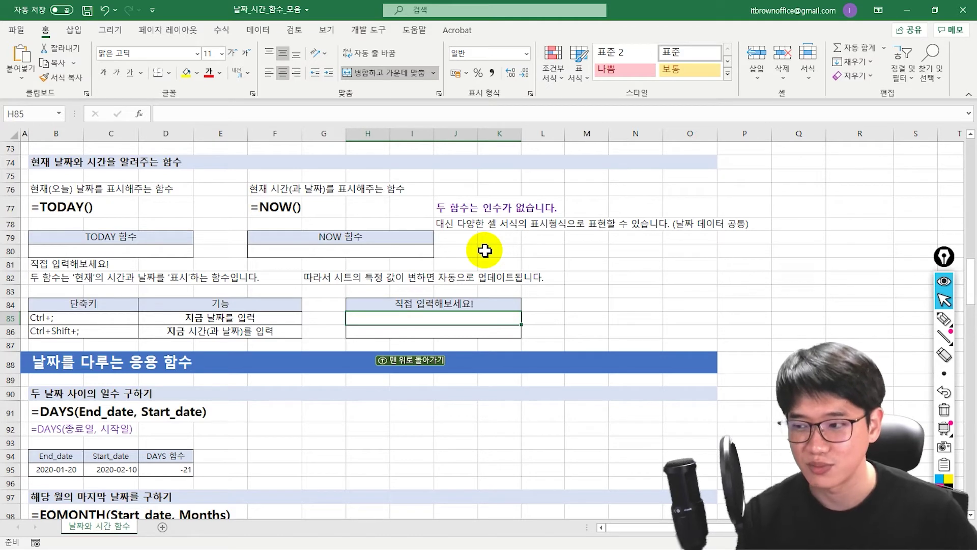
Insert the current date as a fixed value in merged cell H85, on the 지금 날짜를 입력 row.
{"action": "key", "text": "ctrl+semicolon"}
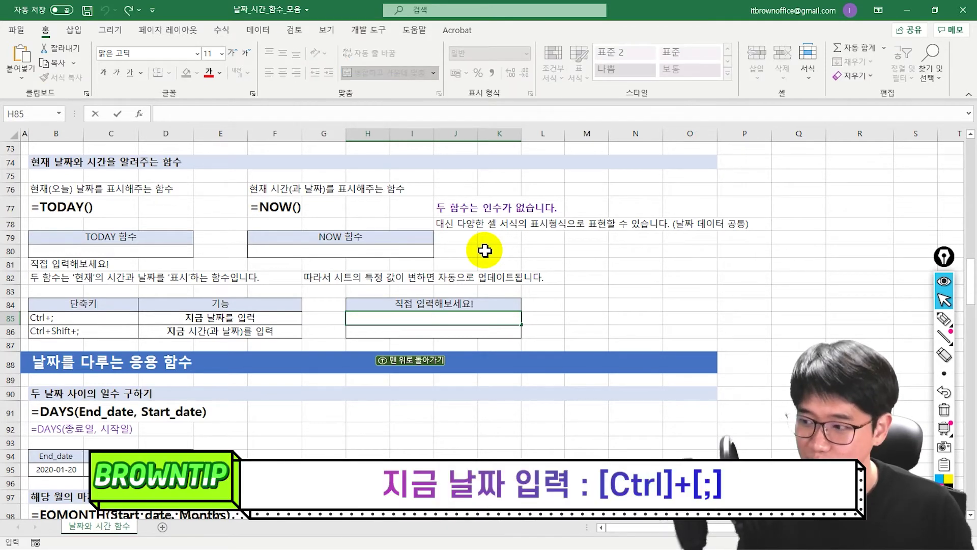
{"action": "key", "text": "Return"}
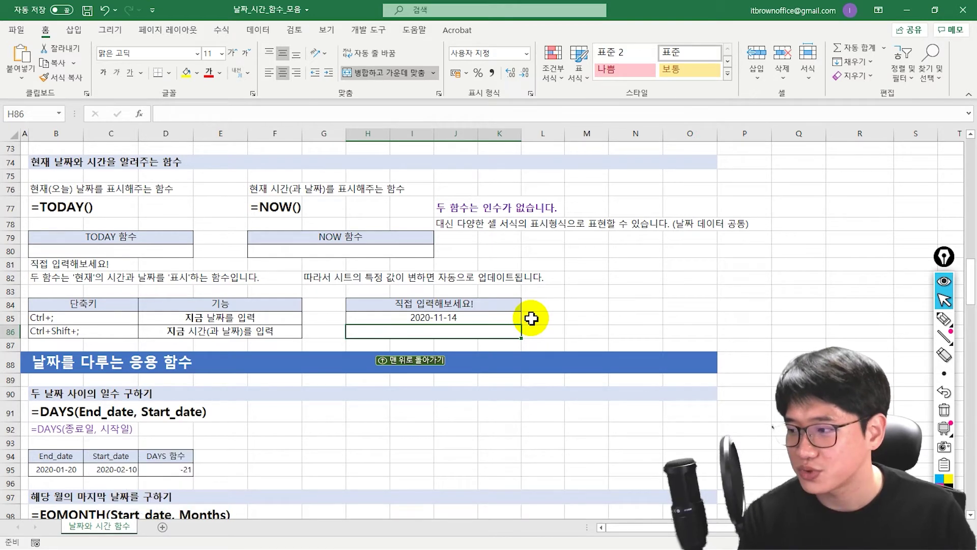
Insert the current time as a fixed value in merged cell H86, on the 지금 시간(과 날짜)를 입력 row.
{"action": "key", "text": "ctrl+shift+semicolon"}
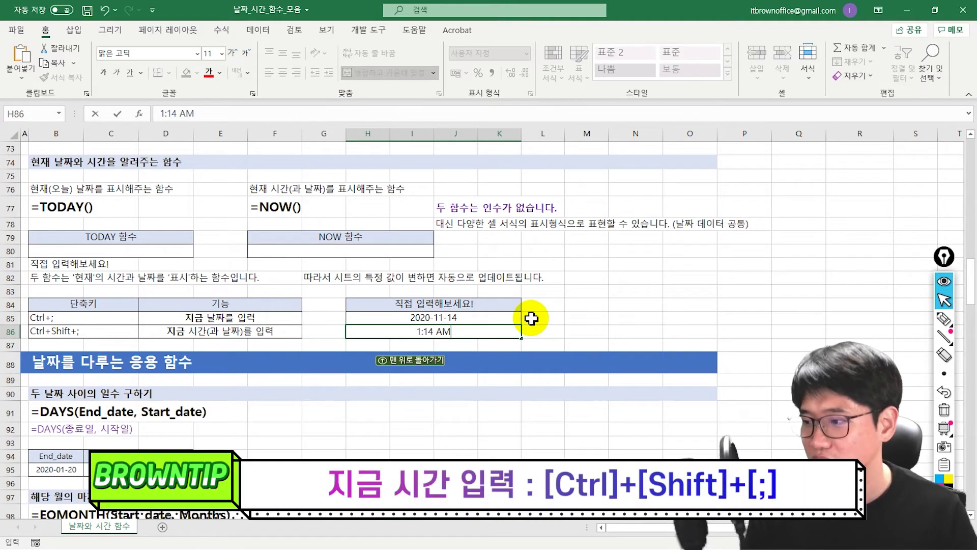
{"action": "key", "text": "Return"}
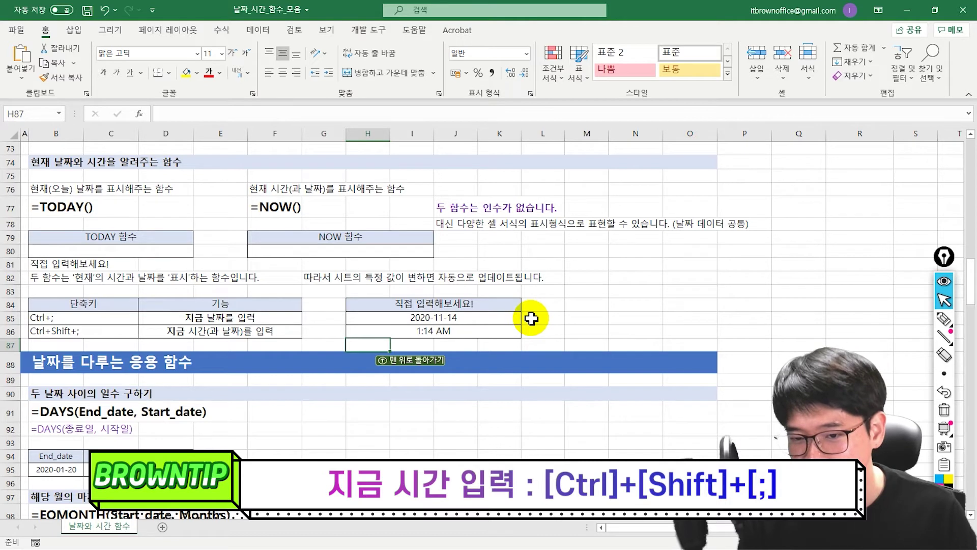
Enter 1 in M85 and 2 in M86 to make the sheet recalculate, and undo both entries.
{"action": "left_click", "coordinate": [566, 312]}
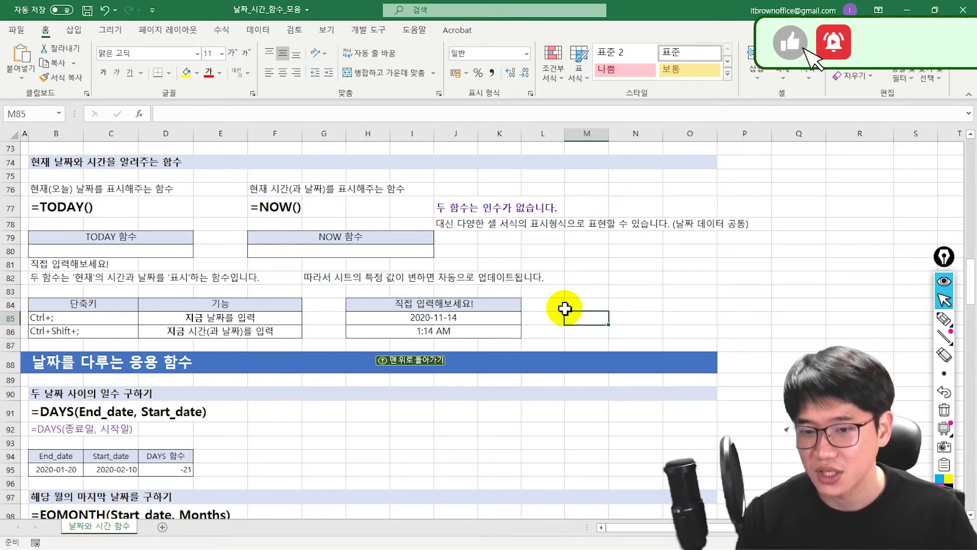
{"action": "type", "text": "1"}
{"action": "key", "text": "Return"}
{"action": "type", "text": "2"}
{"action": "key", "text": "Return"}
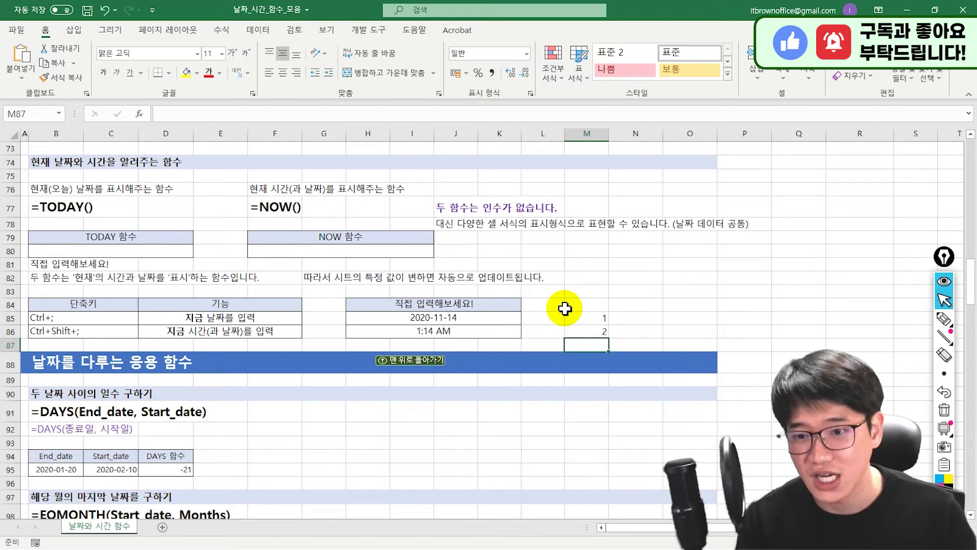
{"action": "key", "text": "ctrl+z"}
{"action": "key", "text": "ctrl+z"}
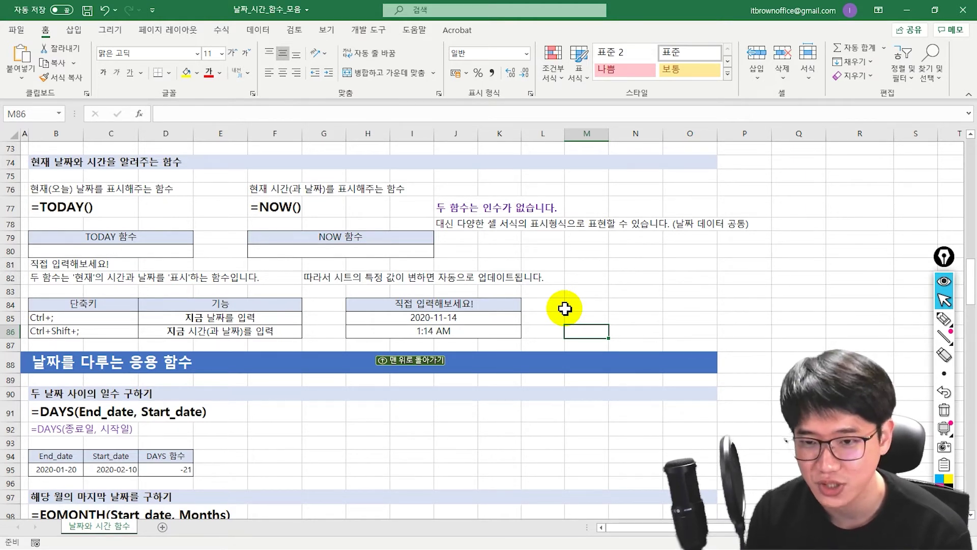
In the DAYS example, set End_date in B95 to 2020-02-10 and Start_date in C95 to 2020-02-01.
{"action": "scroll", "coordinate": [490, 322], "scroll_direction": "down", "scroll_amount": 5}
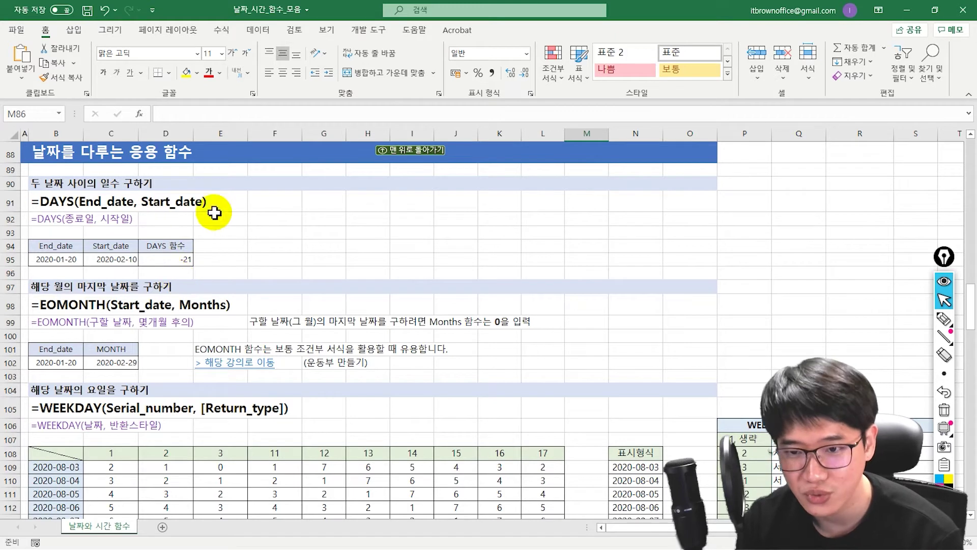
{"action": "left_click", "coordinate": [53, 260]}
{"action": "type", "text": "2020-02-10"}
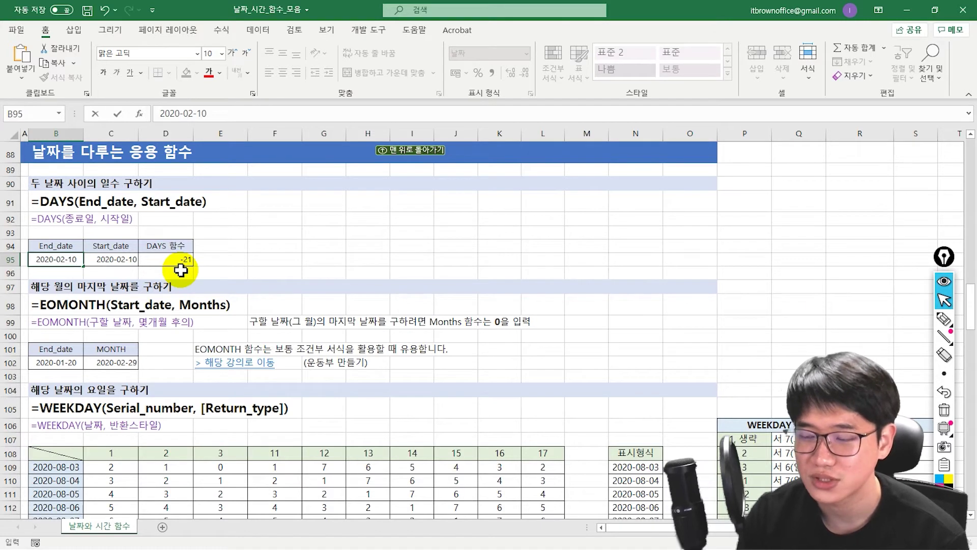
{"action": "key", "text": "Tab"}
{"action": "type", "text": "2020-02-01"}
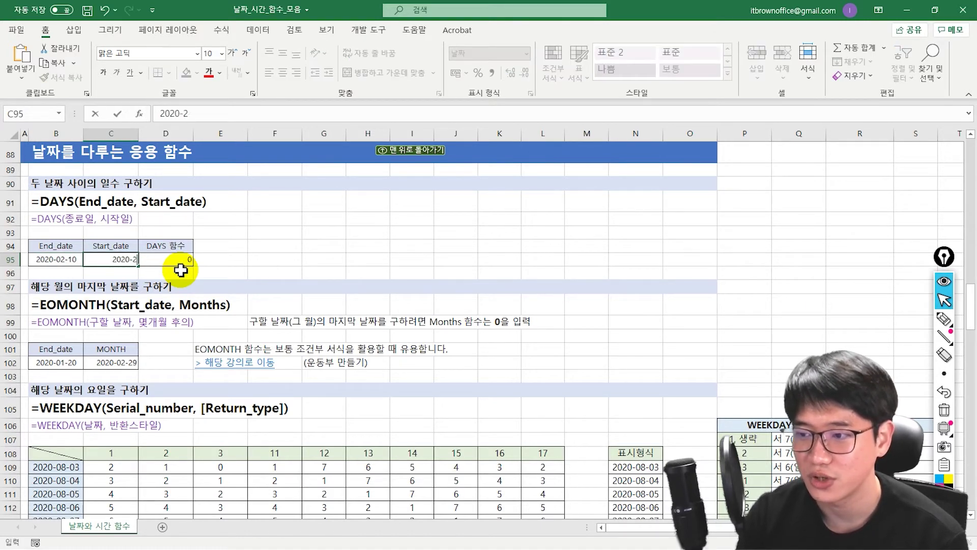
{"action": "key", "text": "Return"}
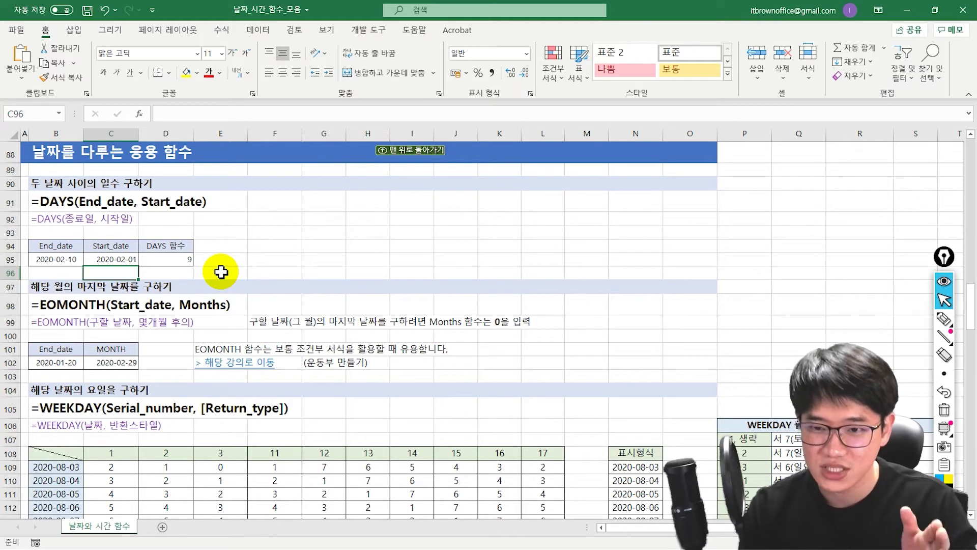
Add +1 to the DAYS formula in D95 so it reads =DAYS(B95,C95)+1.
{"action": "left_click", "coordinate": [191, 254]}
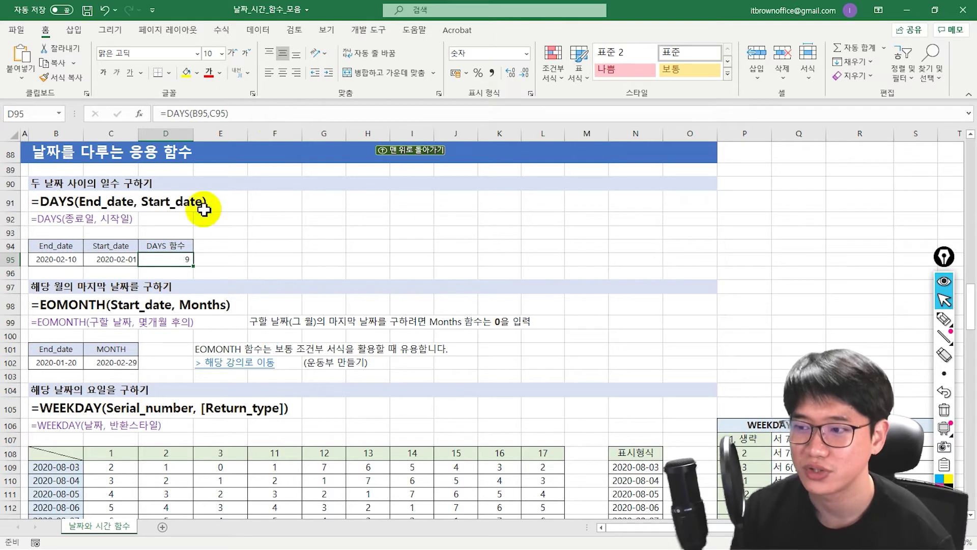
{"action": "left_click", "coordinate": [283, 116]}
{"action": "type", "text": "+1"}
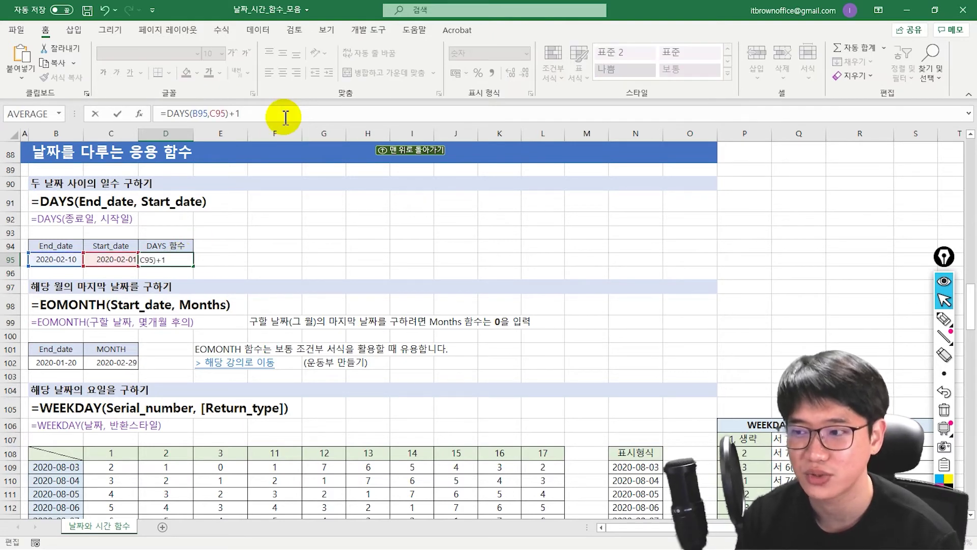
{"action": "key", "text": "Return"}
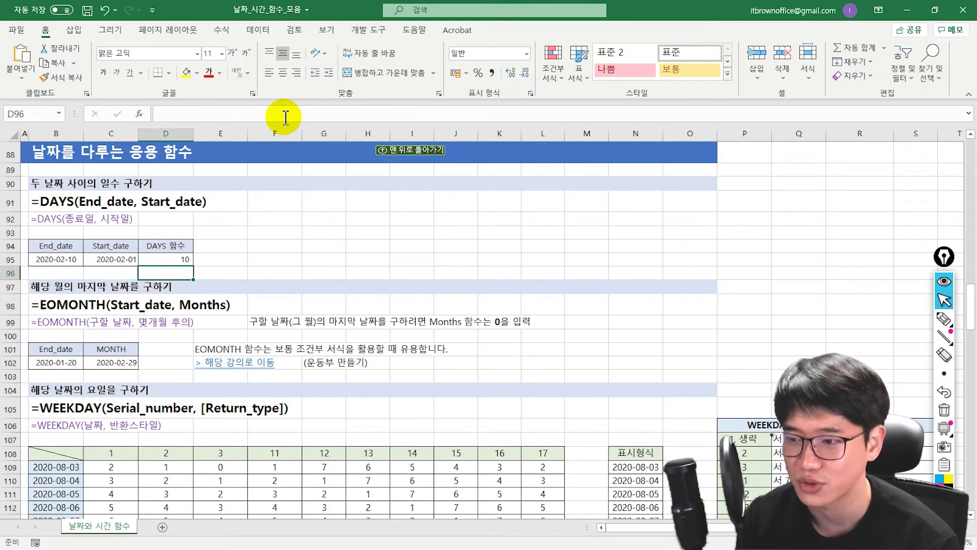
Review the EOMONTH example's start date in B102 and the formula in C102.
{"action": "scroll", "coordinate": [175, 289], "scroll_direction": "down", "scroll_amount": 3}
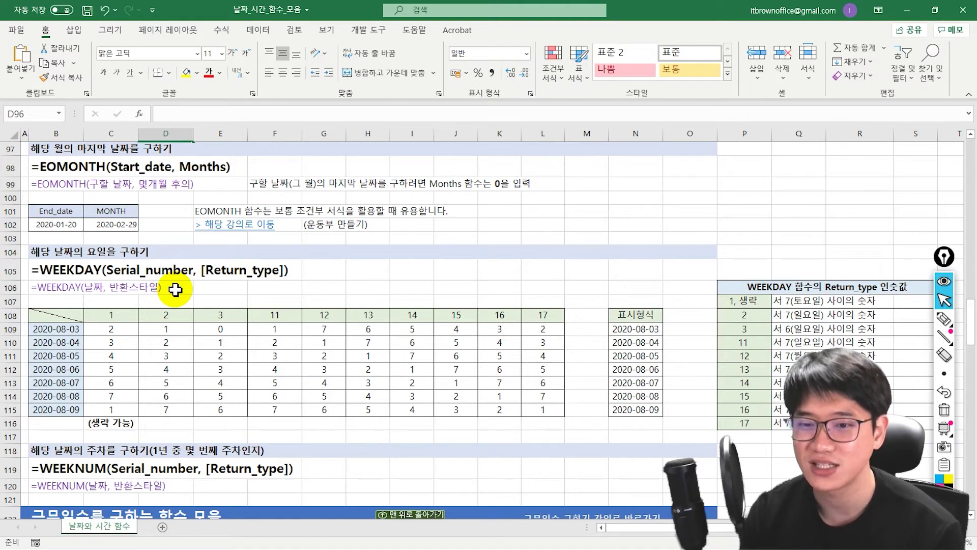
{"action": "left_click", "coordinate": [56, 226]}
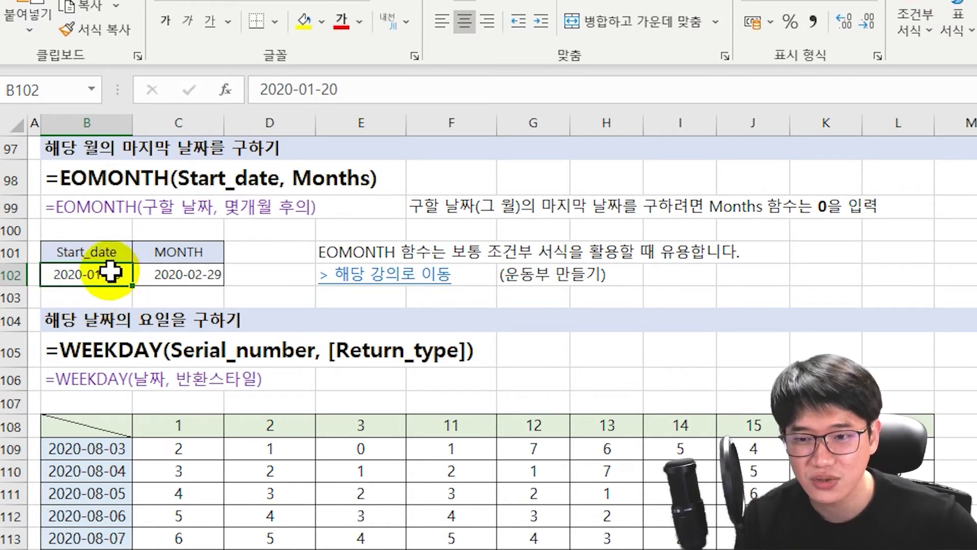
{"action": "left_click", "coordinate": [148, 274]}
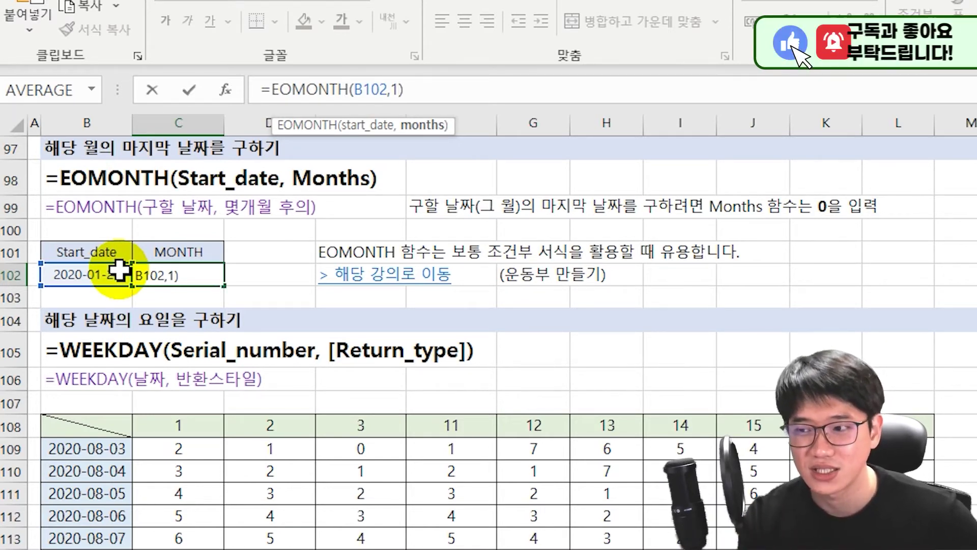
{"action": "key", "text": "Return"}
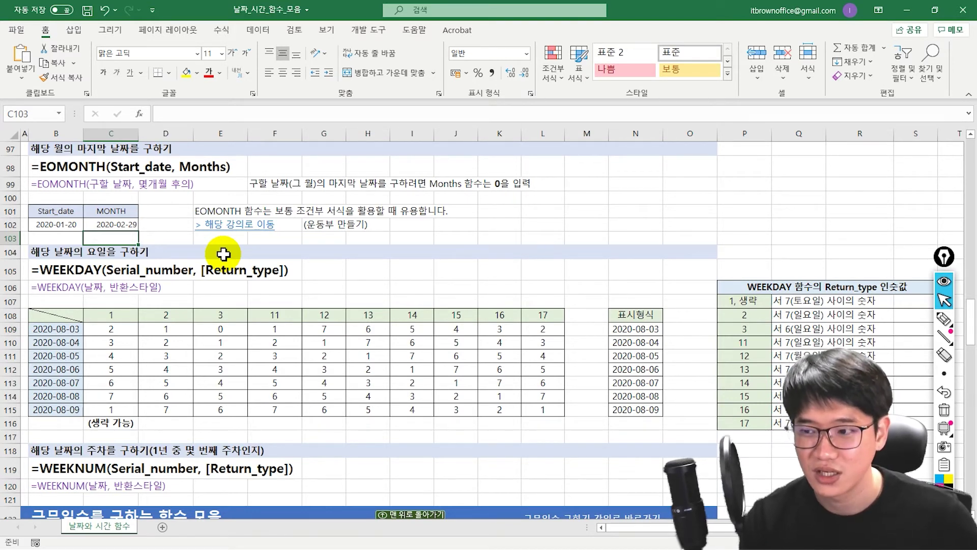
Examine the WEEKDAY 함수의 Return_type 인숫값 reference table beside the WEEKDAY example.
{"action": "scroll", "coordinate": [224, 254], "scroll_direction": "down", "scroll_amount": 2}
{"action": "left_click", "coordinate": [57, 213]}
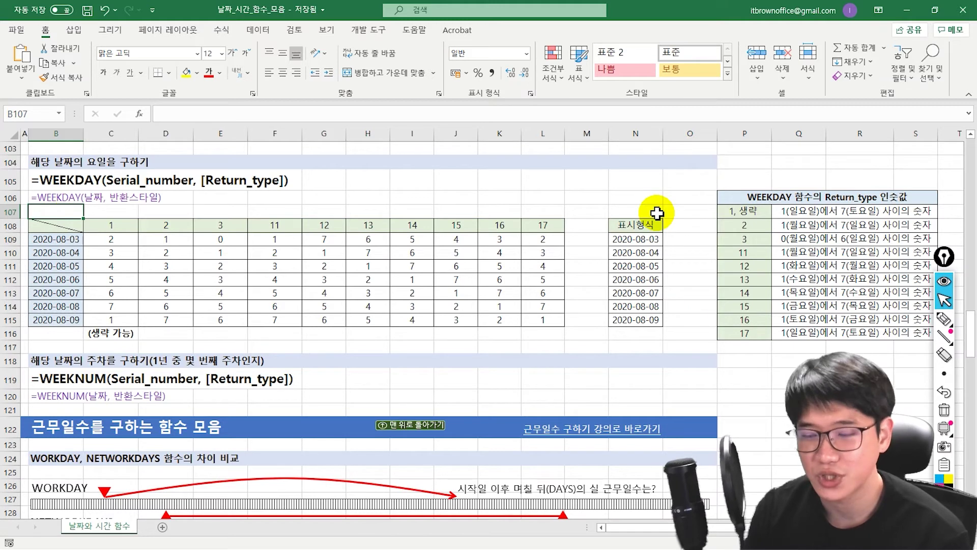
{"action": "left_click_drag", "start_coordinate": [747, 213], "coordinate": [845, 339]}
{"action": "left_click", "coordinate": [846, 344]}
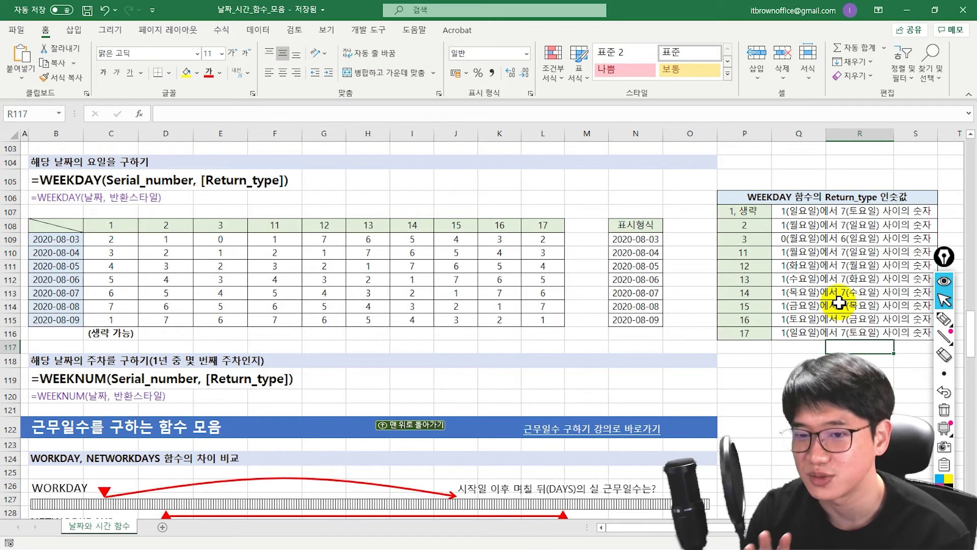
Start a WEEKDAY formula in G106 on the date in B109, view its return_type options, and cancel the entry.
{"action": "left_click", "coordinate": [328, 201]}
{"action": "type", "text": "=wee"}
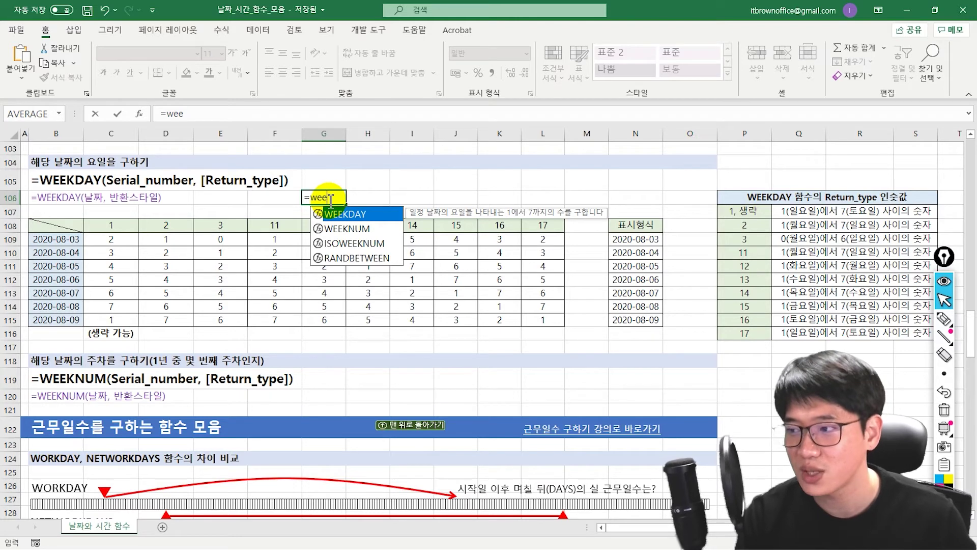
{"action": "key", "text": "Tab"}
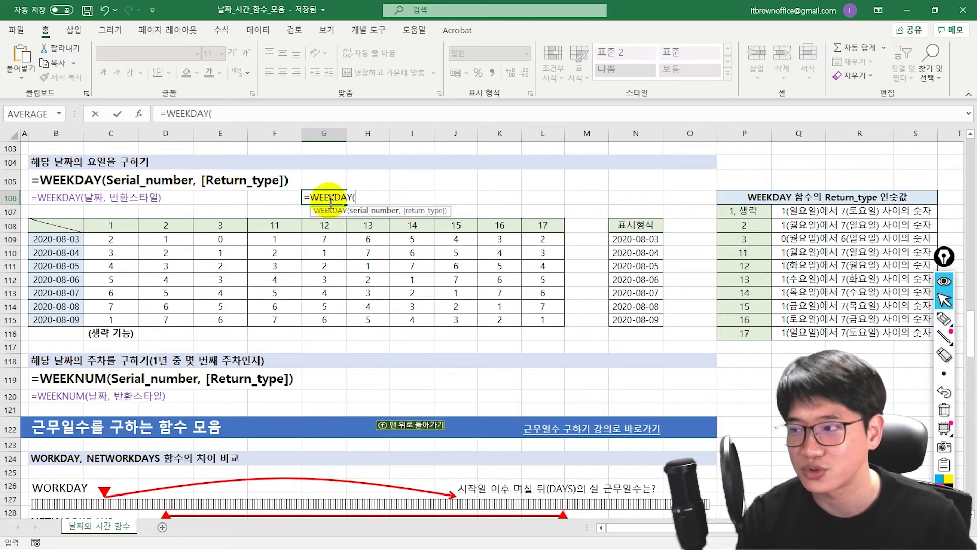
{"action": "left_click", "coordinate": [74, 241]}
{"action": "type", "text": ","}
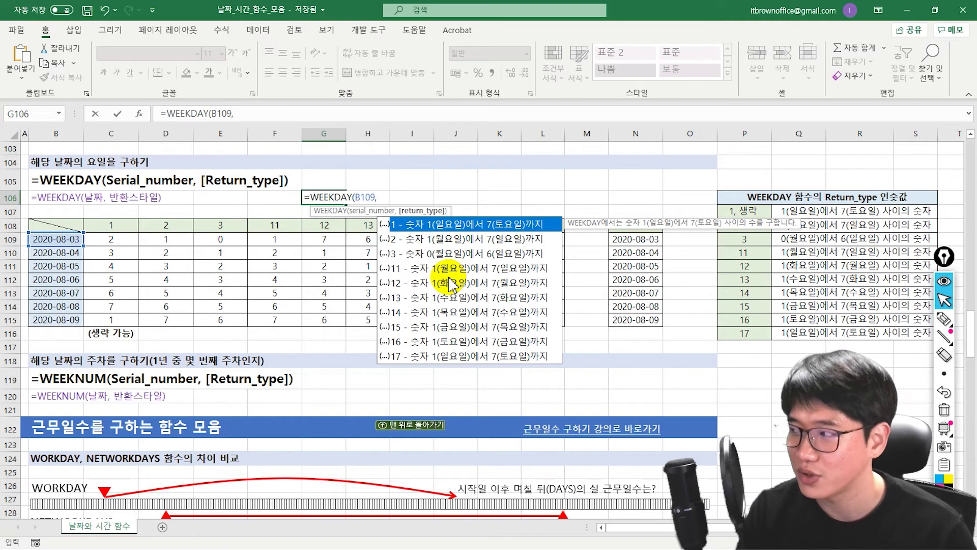
{"action": "key", "text": "Escape"}
Examine return types 1 to 3, the WEEKDAY table's header row and date column, and the formula in C109.
{"action": "left_click_drag", "start_coordinate": [745, 210], "coordinate": [748, 236]}
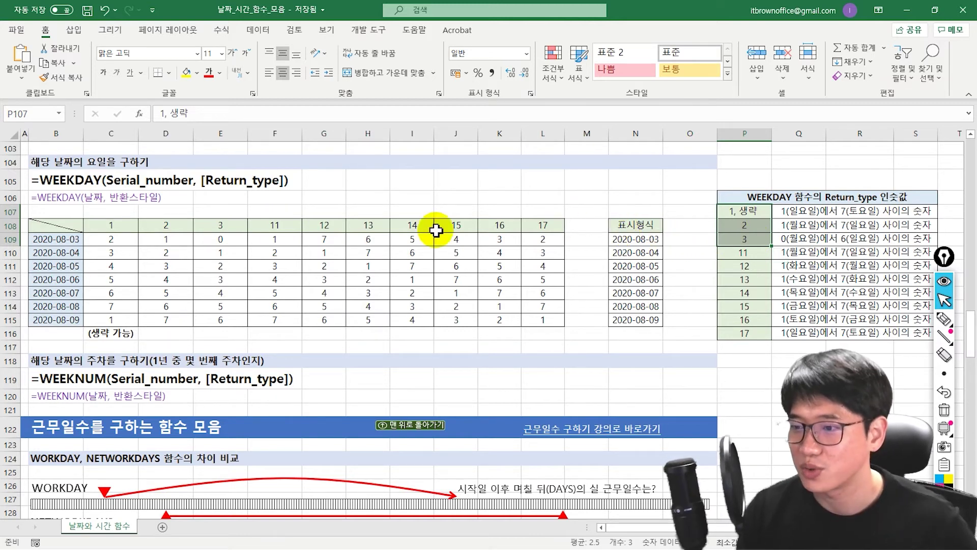
{"action": "left_click_drag", "start_coordinate": [125, 228], "coordinate": [535, 225]}
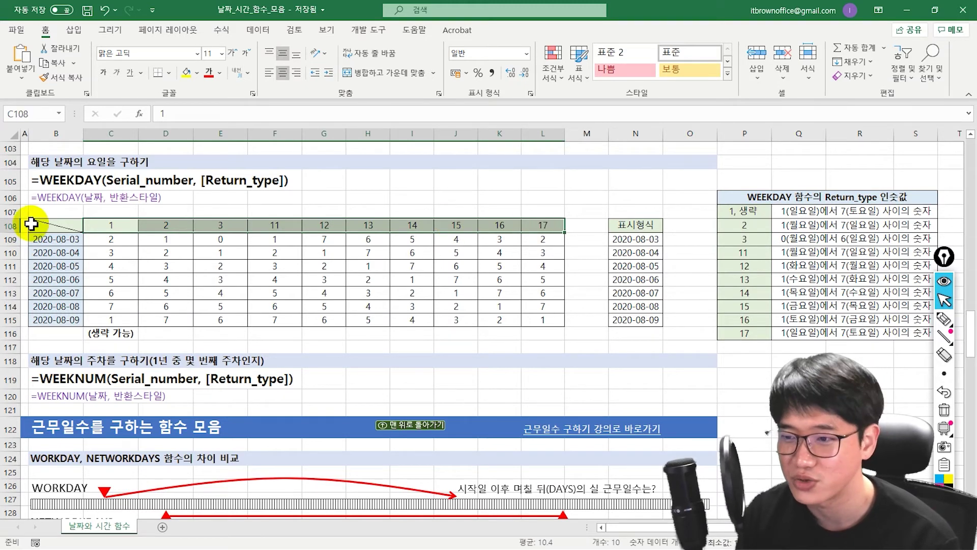
{"action": "left_click_drag", "start_coordinate": [41, 239], "coordinate": [47, 316]}
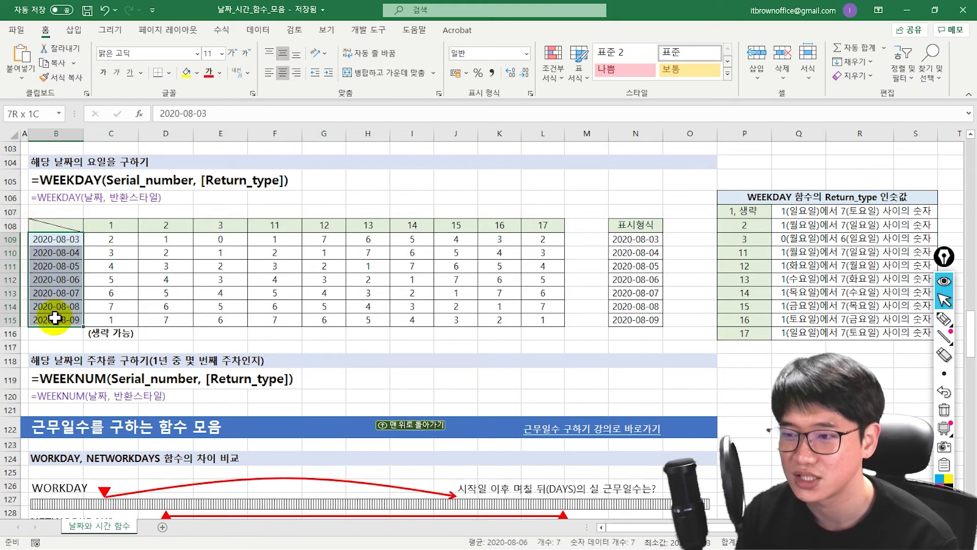
{"action": "left_click", "coordinate": [66, 238]}
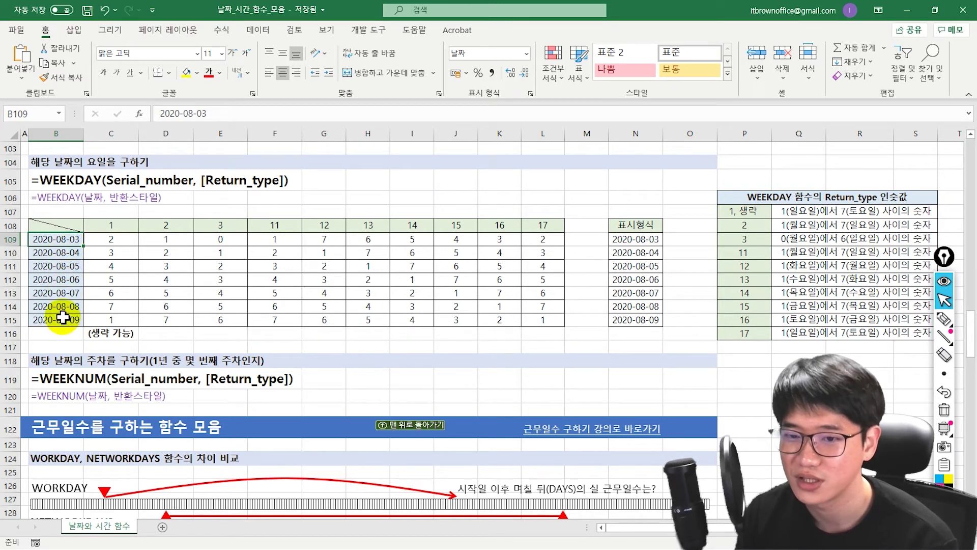
{"action": "key", "text": "Right"}
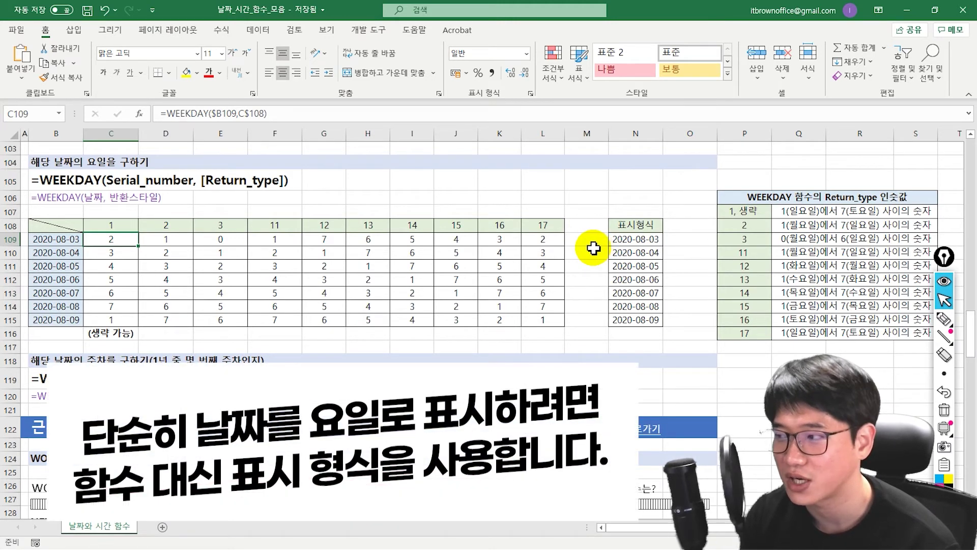
Apply the custom (사용자 지정) number format aaaa to the 표시형식 dates in N109:N115.
{"action": "left_click_drag", "start_coordinate": [625, 241], "coordinate": [628, 322]}
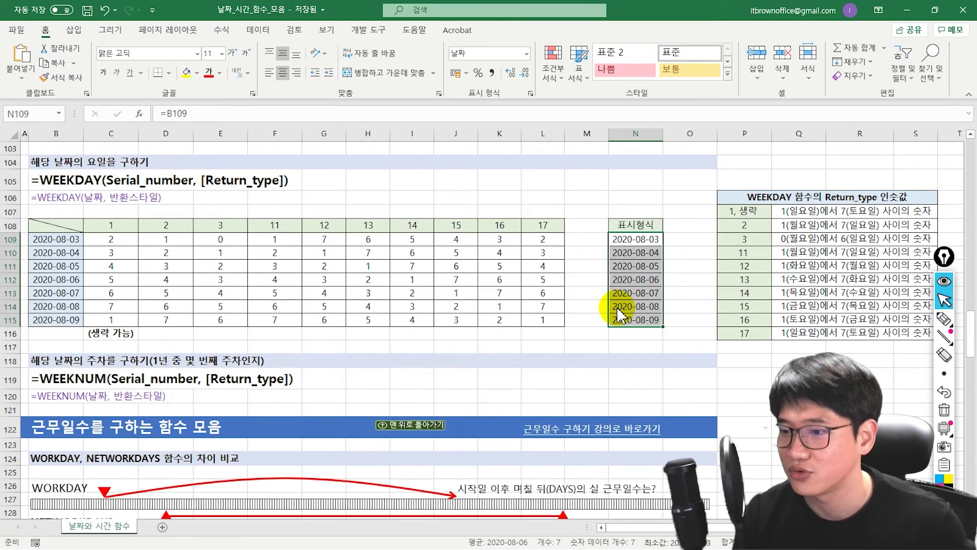
{"action": "key", "text": "ctrl+1"}
{"action": "left_click", "coordinate": [196, 284]}
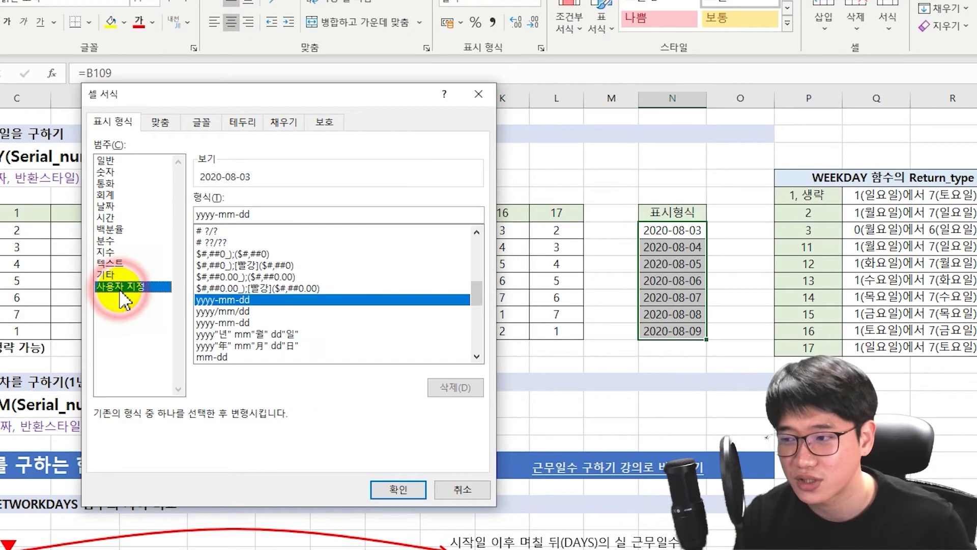
{"action": "left_click_drag", "start_coordinate": [276, 214], "coordinate": [195, 214]}
{"action": "type", "text": "aaa"}
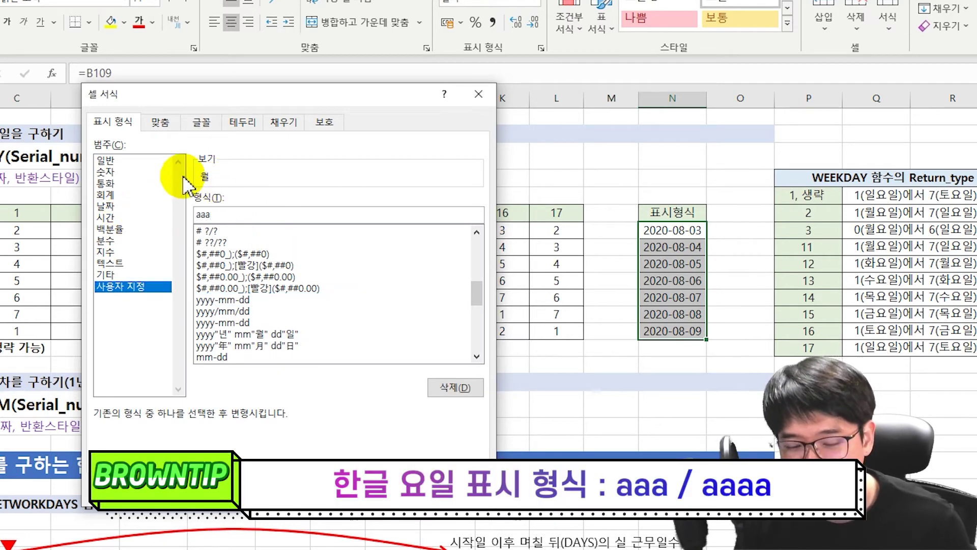
{"action": "type", "text": "a"}
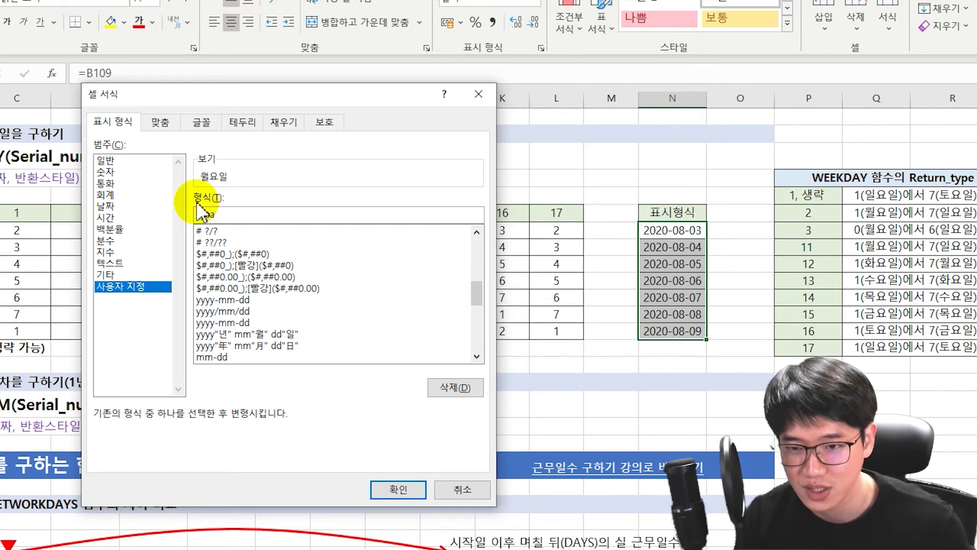
{"action": "left_click", "coordinate": [397, 489]}
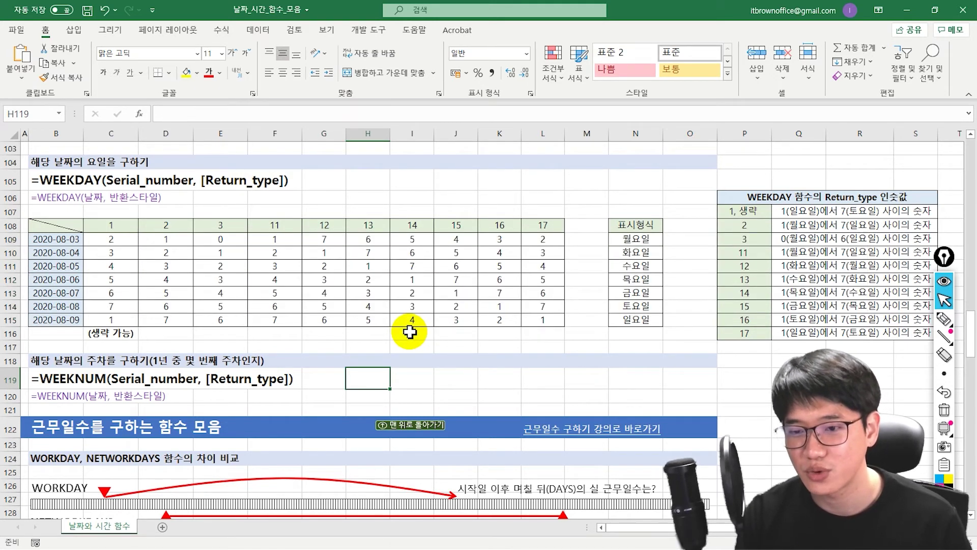
Start a WEEKNUM formula in H119 on the date in B115 and view its return_type options.
{"action": "type", "text": "=w"}
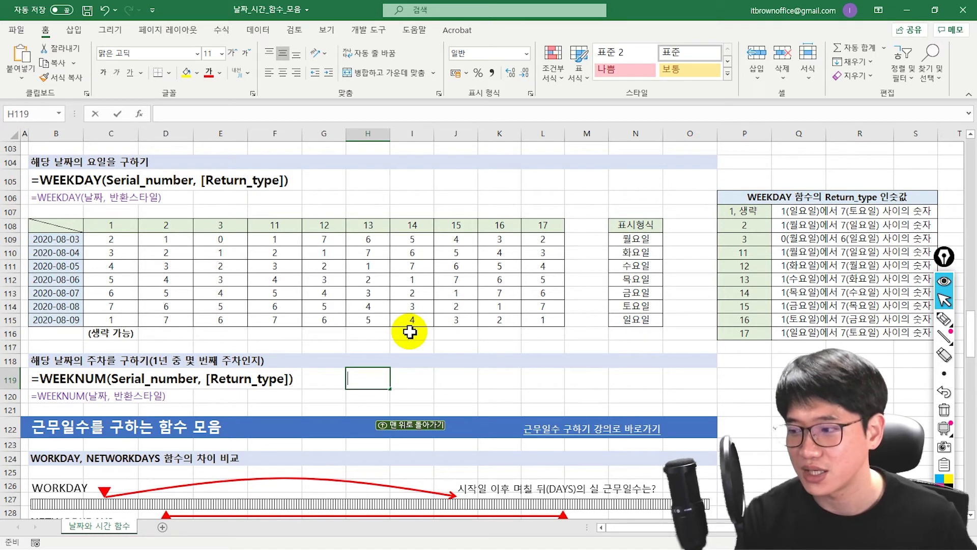
{"action": "type", "text": "ee"}
{"action": "key", "text": "Down"}
{"action": "key", "text": "Tab"}
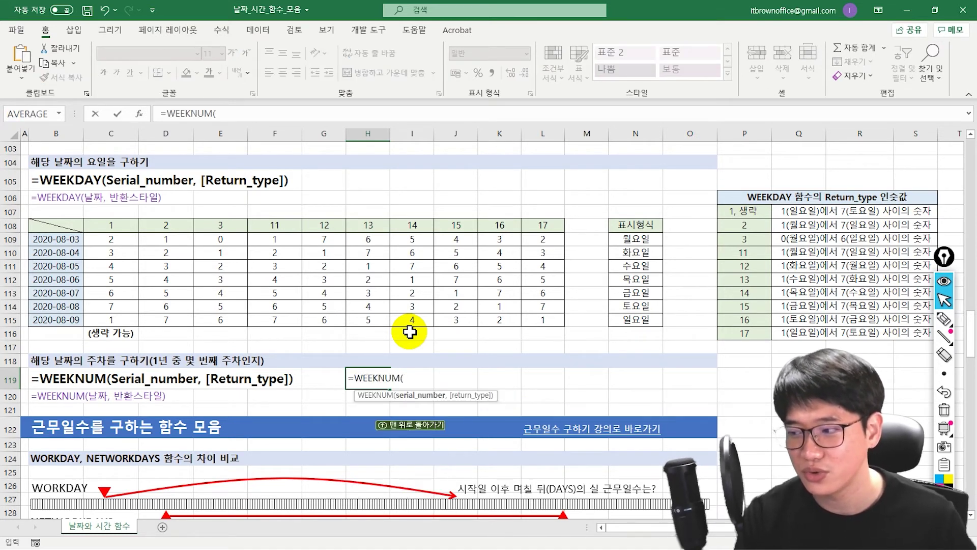
{"action": "left_click", "coordinate": [67, 319]}
{"action": "type", "text": ","}
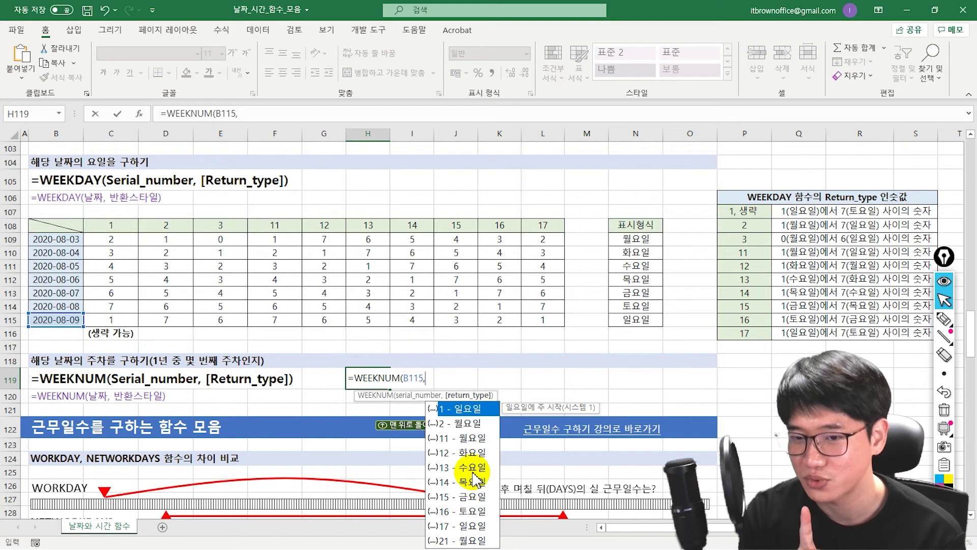
Replace the B115 reference with B113 and complete the formula in H119 as =WEEKNUM(B113,1).
{"action": "key", "text": "Escape"}
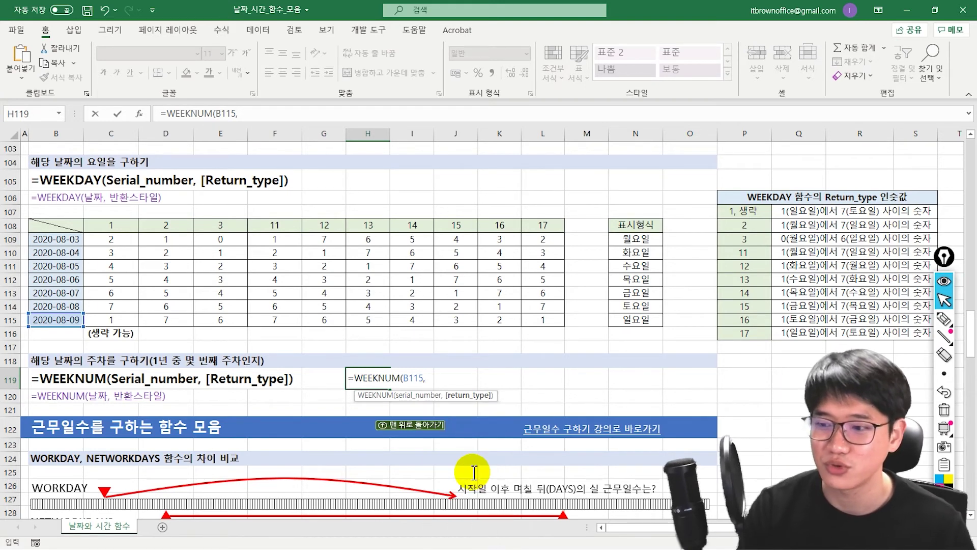
{"action": "key", "text": "Escape"}
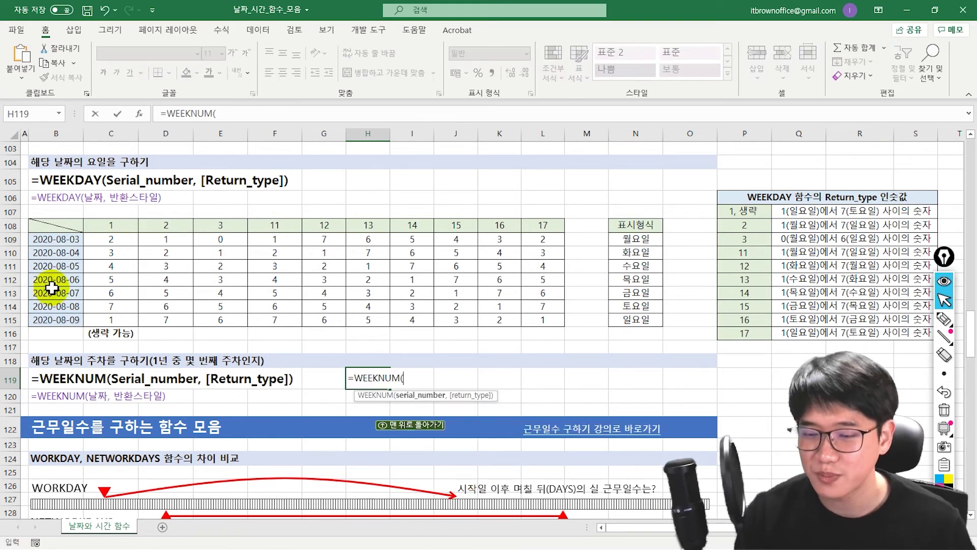
{"action": "left_click", "coordinate": [56, 291]}
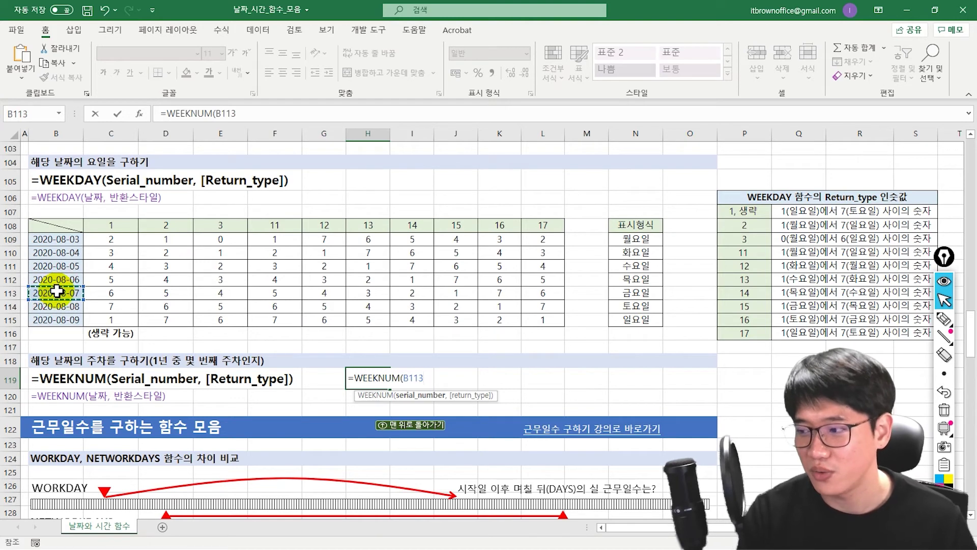
{"action": "type", "text": ",1"}
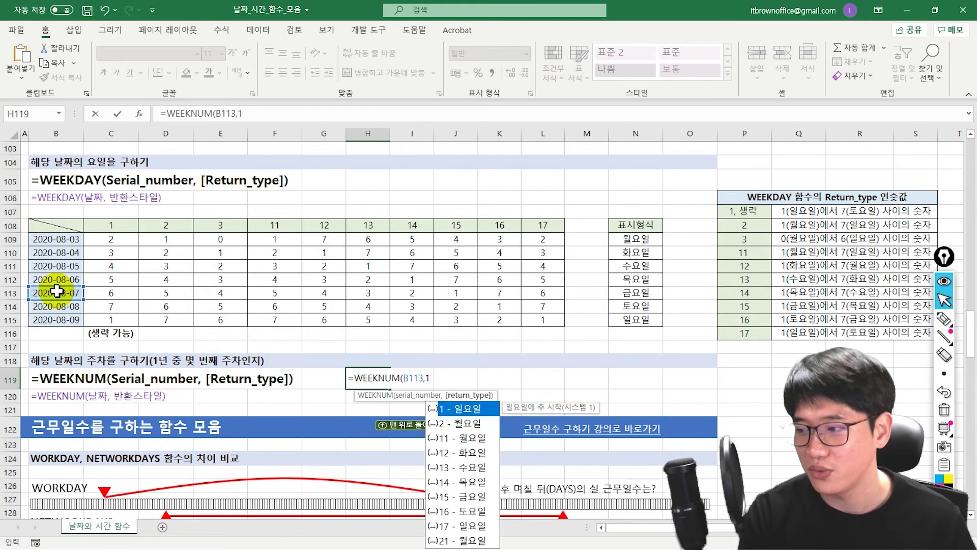
{"action": "type", "text": ")"}
{"action": "key", "text": "Return"}
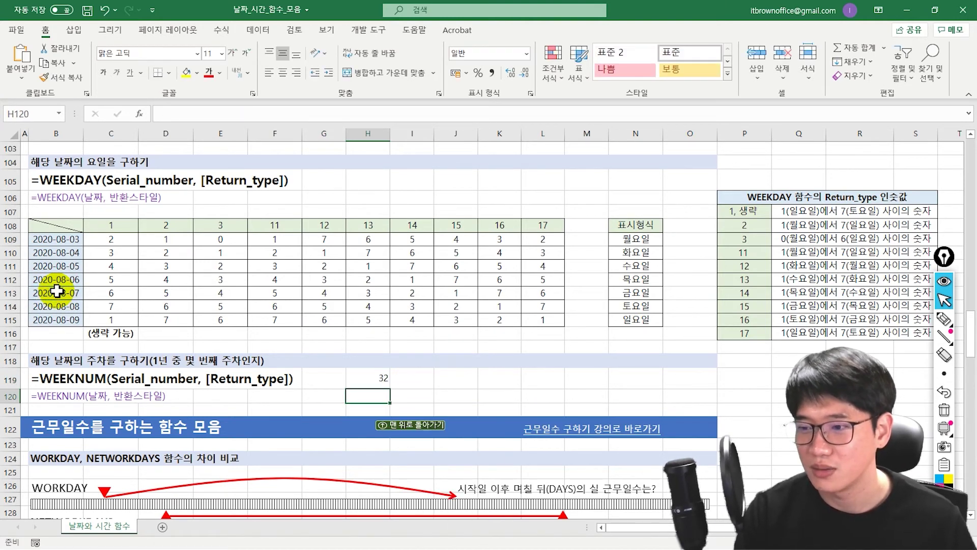
{"action": "key", "text": "Up"}
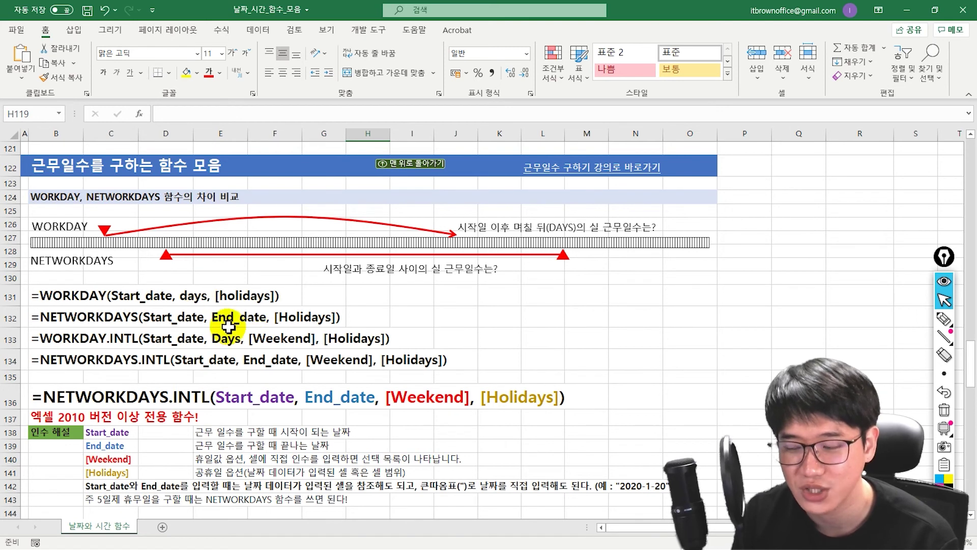
Examine the WORKDAY and NETWORKDAYS syntax lines, the NETWORKDAYS.INTL argument notes, and the 휴일값 옵션 and 휴일값 마스크 옵션 sections.
{"action": "scroll", "coordinate": [450, 258], "scroll_direction": "down", "scroll_amount": 1}
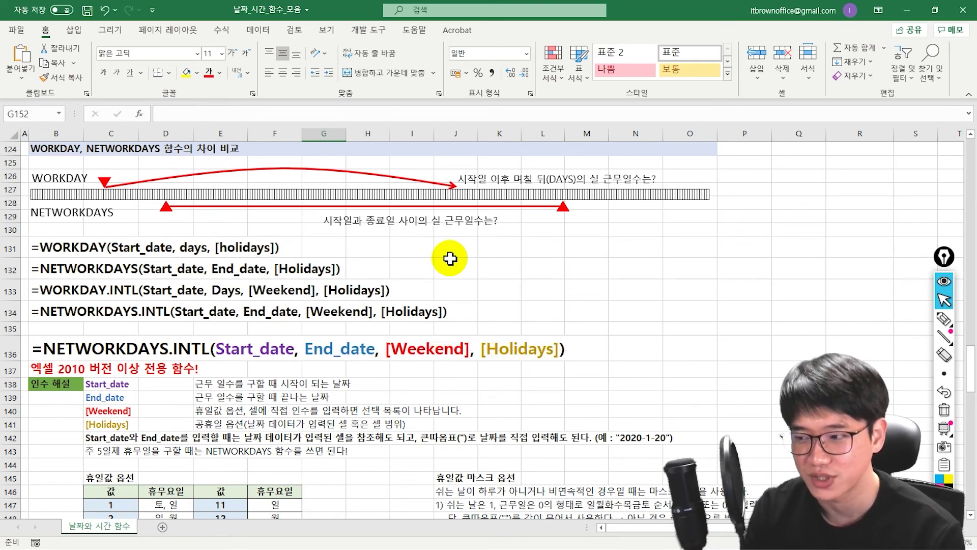
{"action": "scroll", "coordinate": [450, 258], "scroll_direction": "down", "scroll_amount": 4}
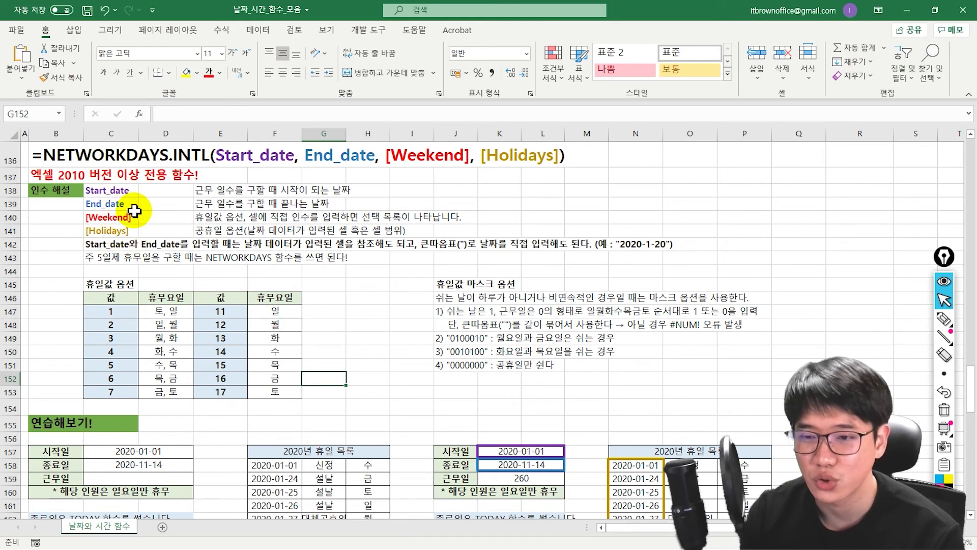
{"action": "scroll", "coordinate": [232, 382], "scroll_direction": "up", "scroll_amount": 2}
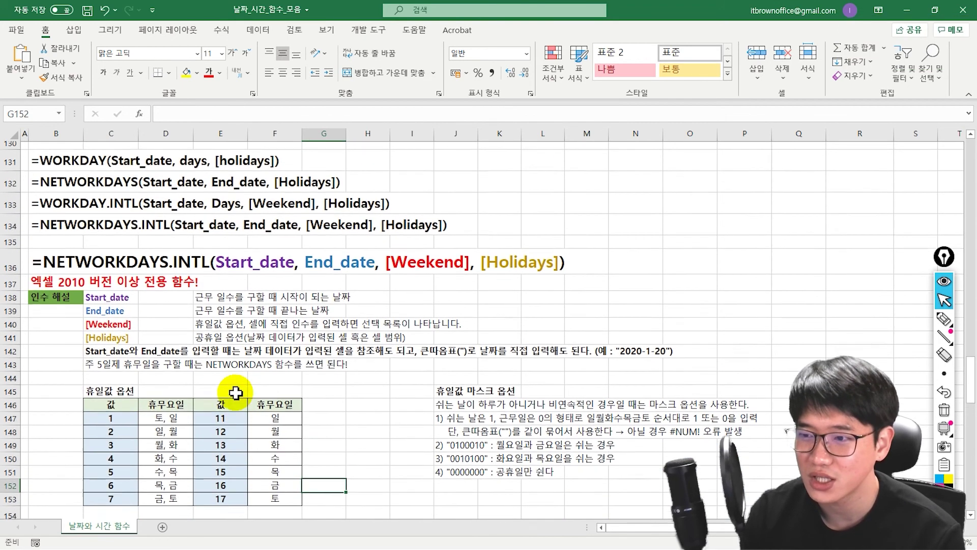
{"action": "scroll", "coordinate": [235, 392], "scroll_direction": "up", "scroll_amount": 1}
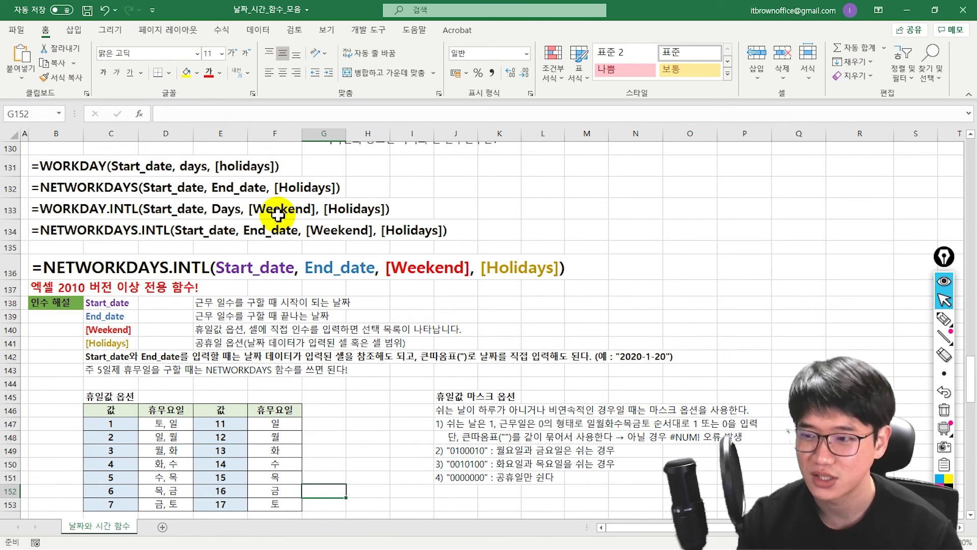
{"action": "scroll", "coordinate": [305, 224], "scroll_direction": "down", "scroll_amount": 2}
{"action": "left_click", "coordinate": [412, 257]}
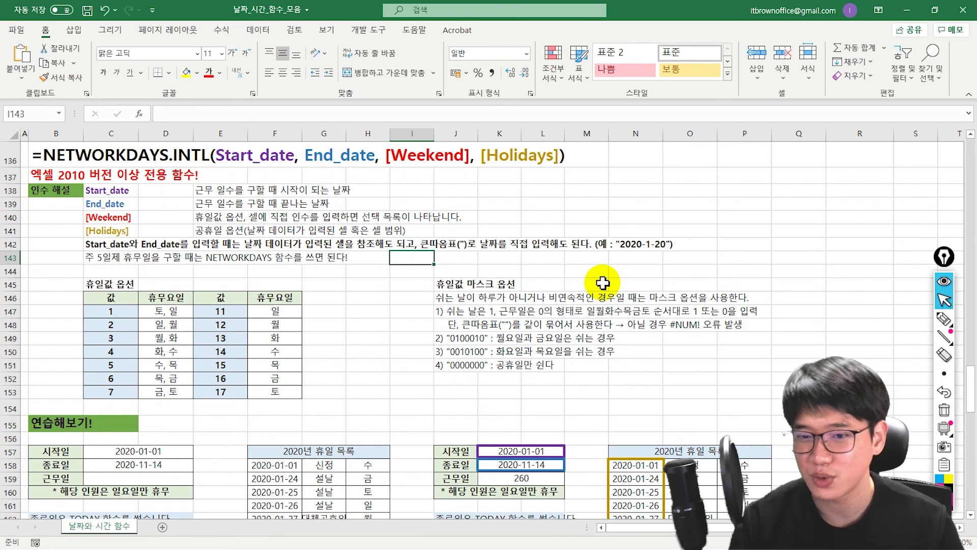